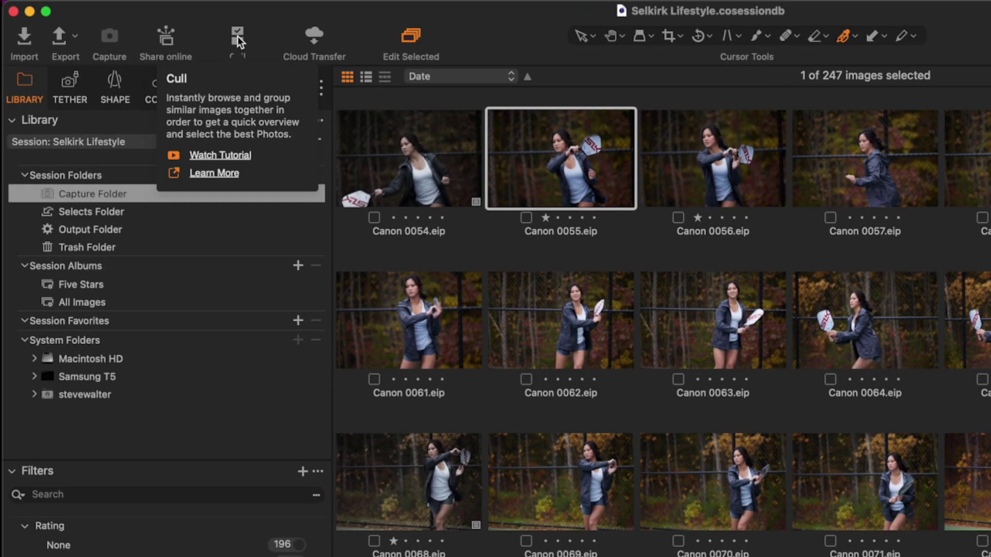
Open the toolbar customization sheet and close it without changes.
right_click(472, 26)
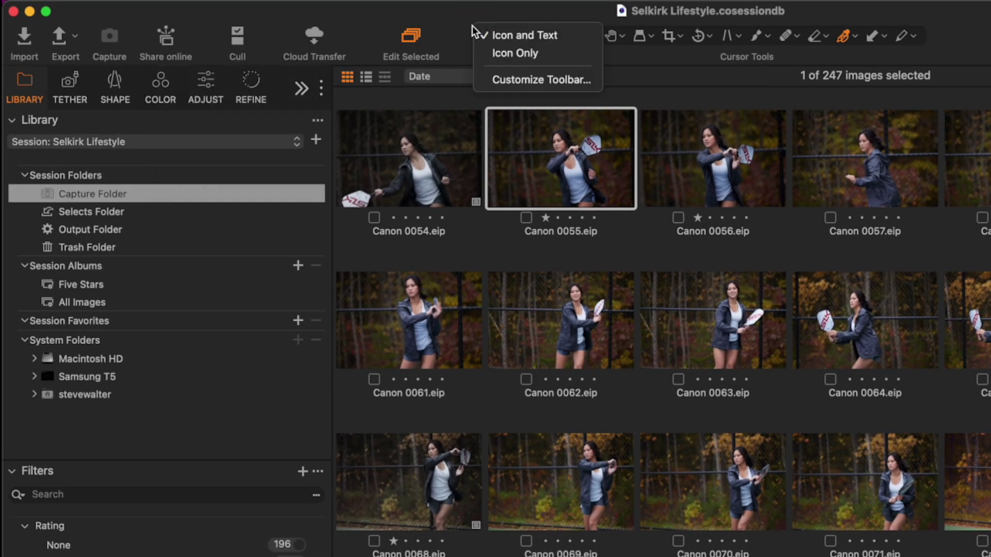
click(506, 78)
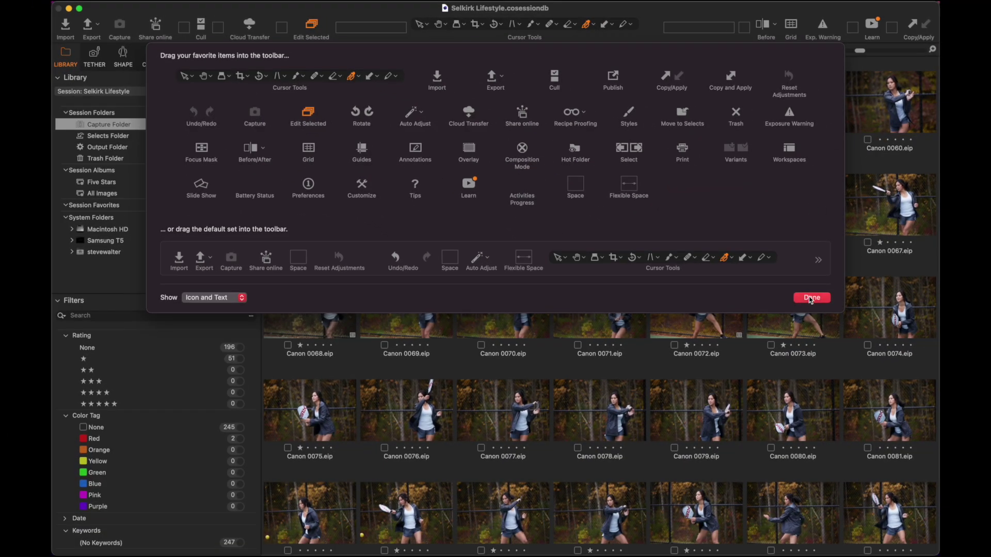
click(811, 298)
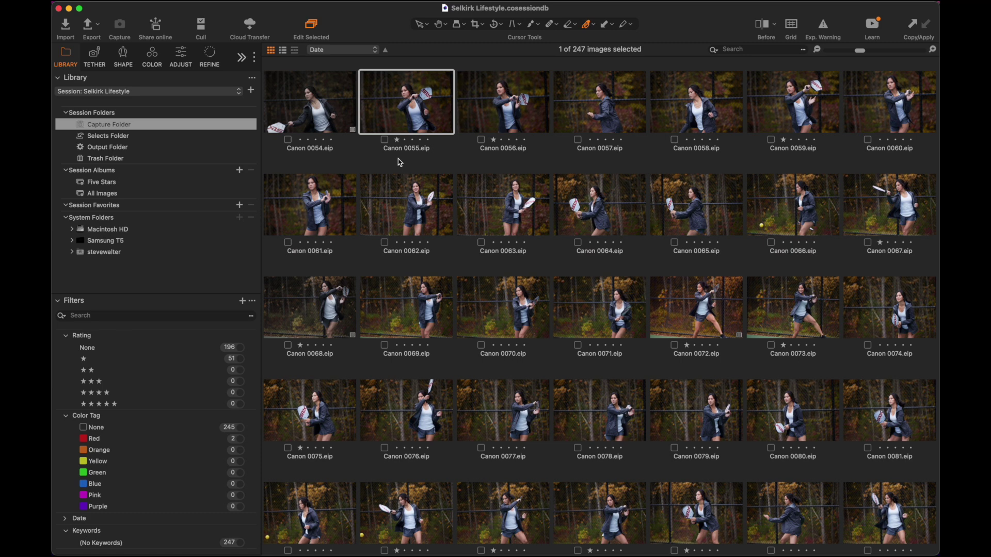
Open Cull Images as a thumbnail grid with similar-image grouping turned off.
click(202, 25)
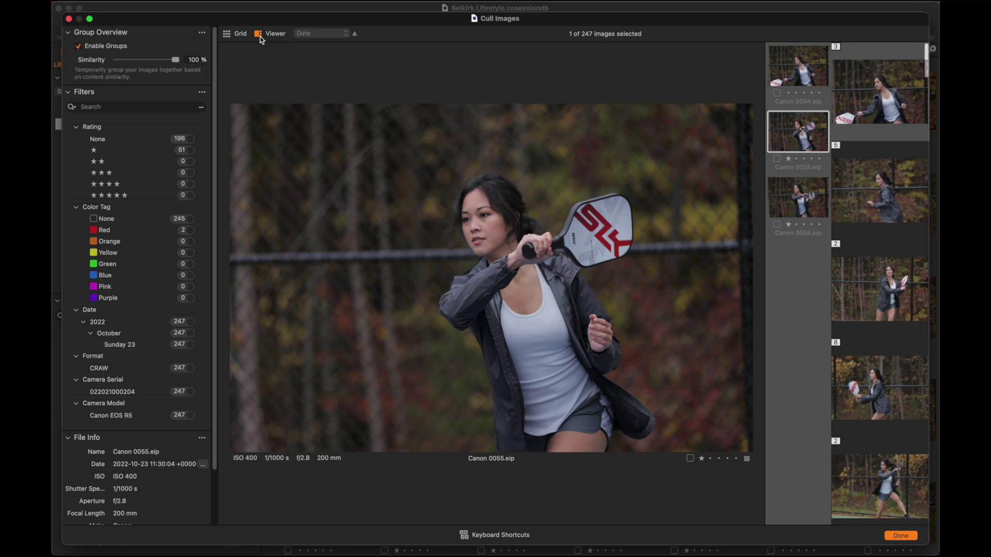
key(g)
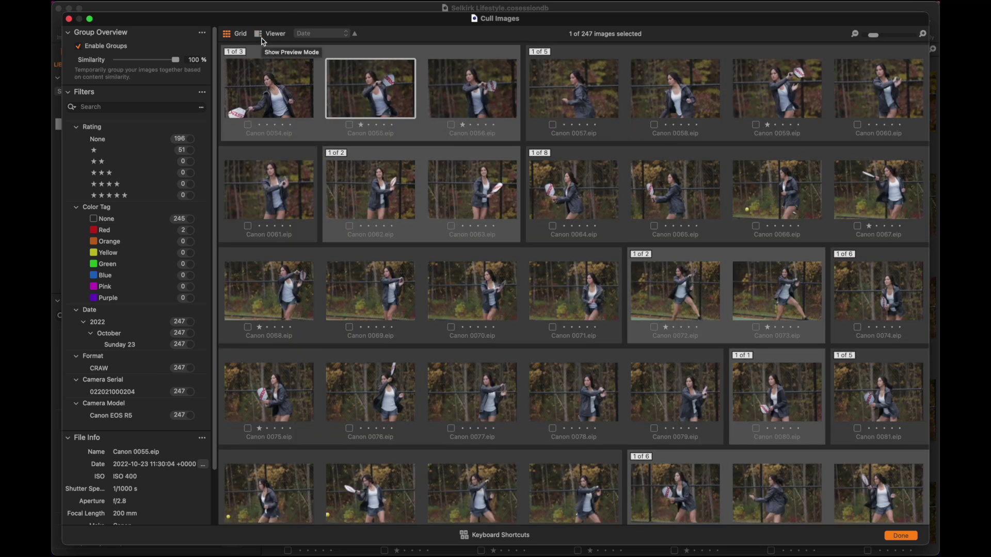
click(92, 47)
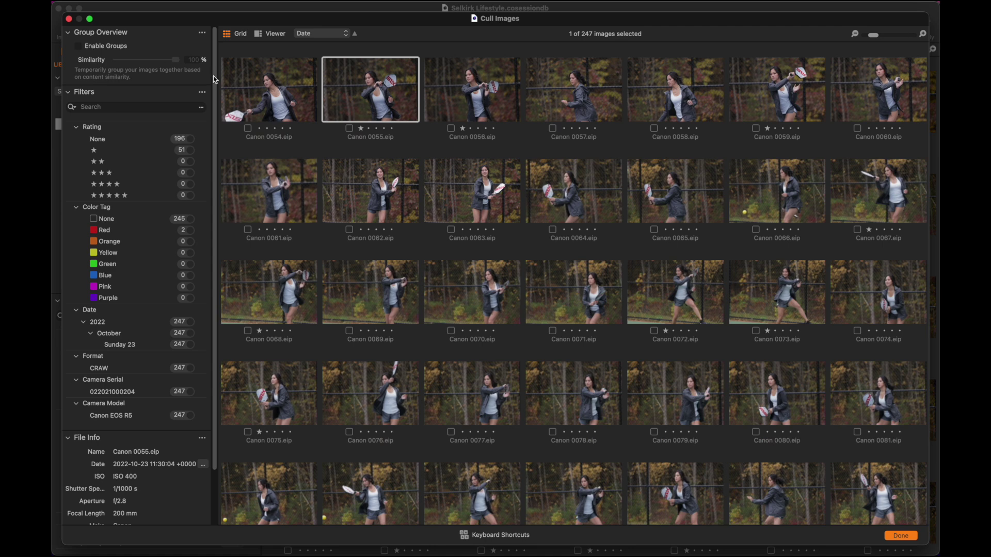
View Canon 0054 large, step through its neighbours, then return to the grid with grouping back on.
click(271, 82)
double_click(272, 82)
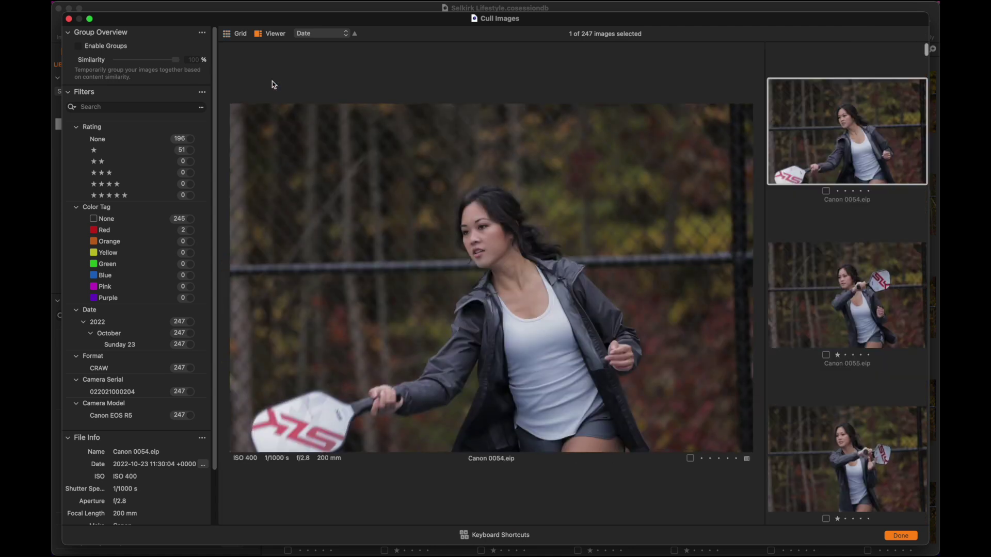
key(Right)
key(Right)
key(Left)
key(Left)
key(g)
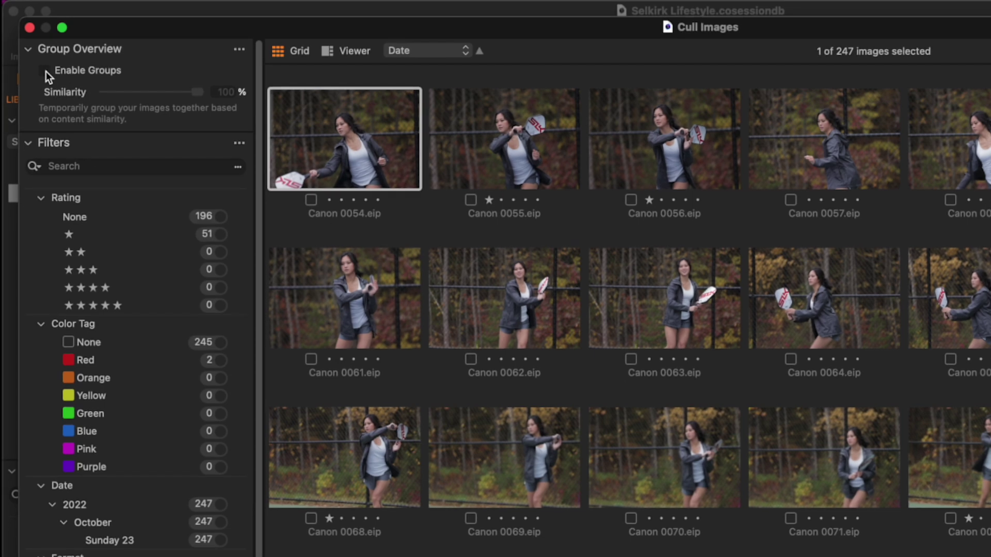
click(45, 70)
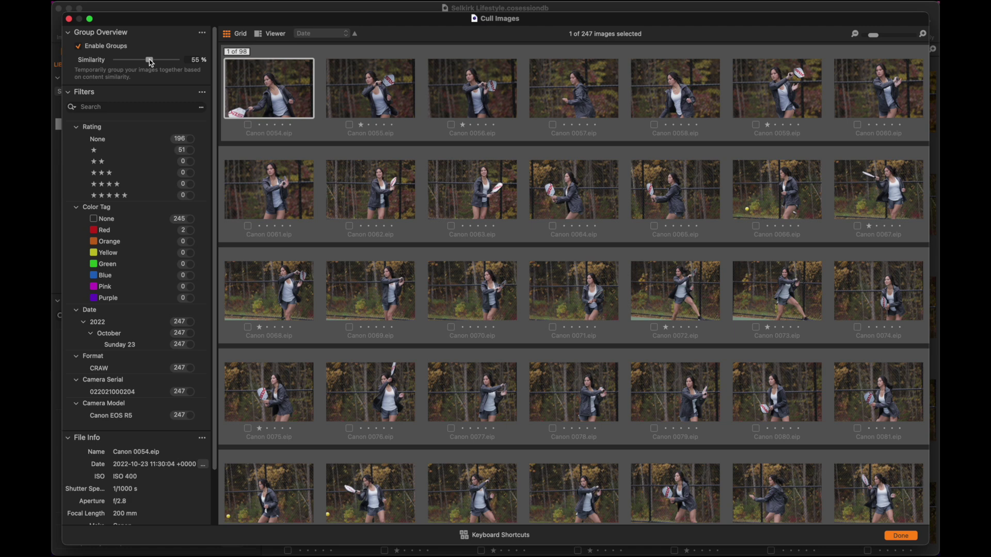
Raise grouping similarity from 55% to 82% and view Canon 0054 large.
drag(150, 60, 165, 63)
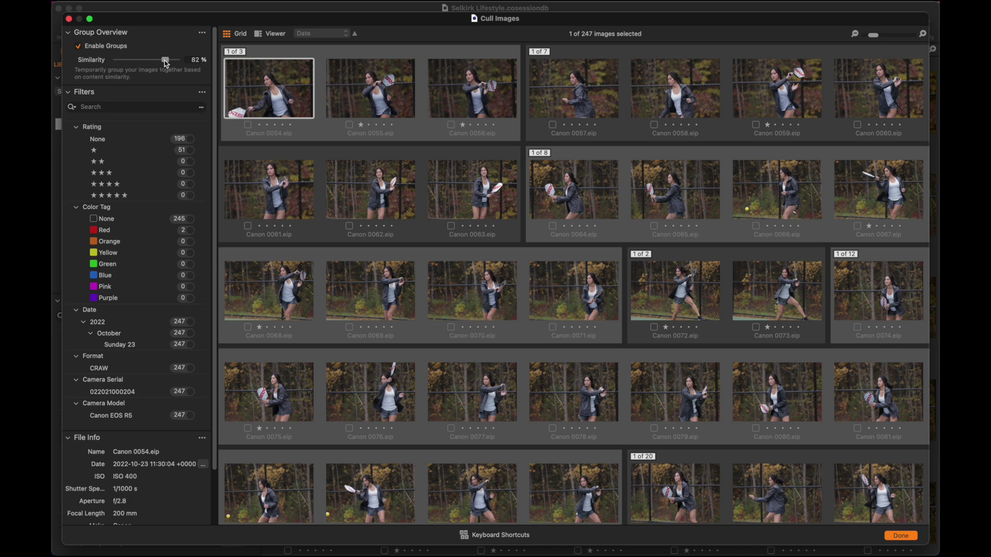
click(261, 35)
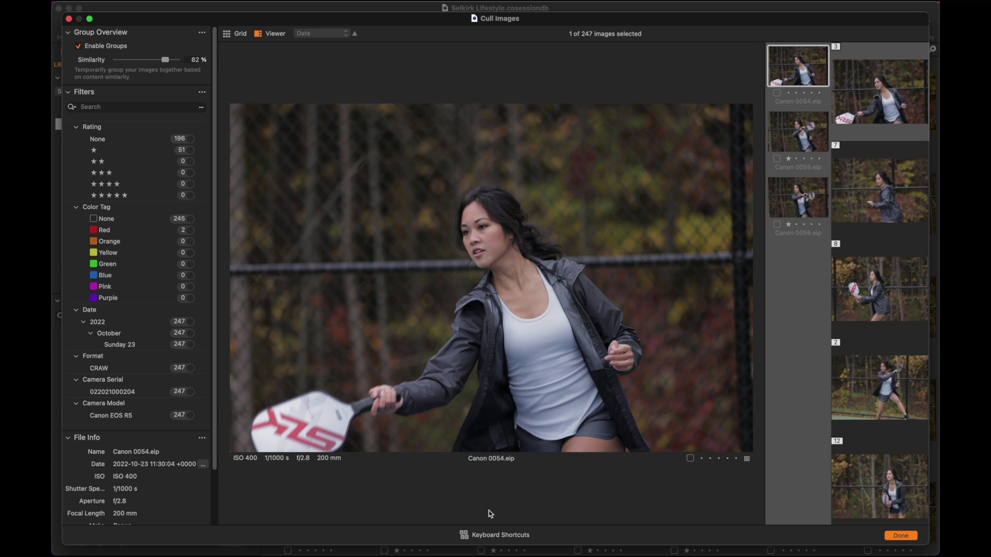
Clear the selection and compare Canon 0055 with Canon 0056.
mouse_move(485, 537)
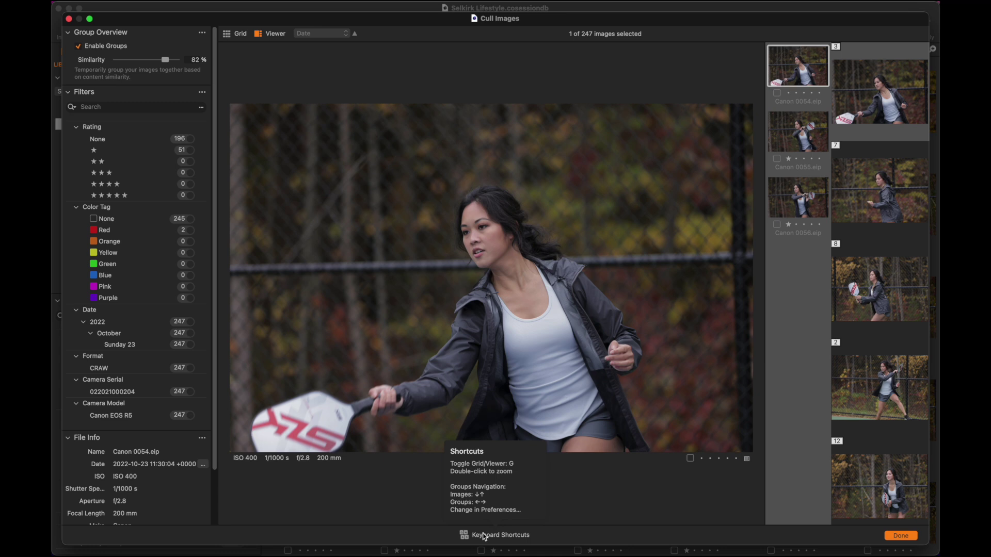
click(806, 284)
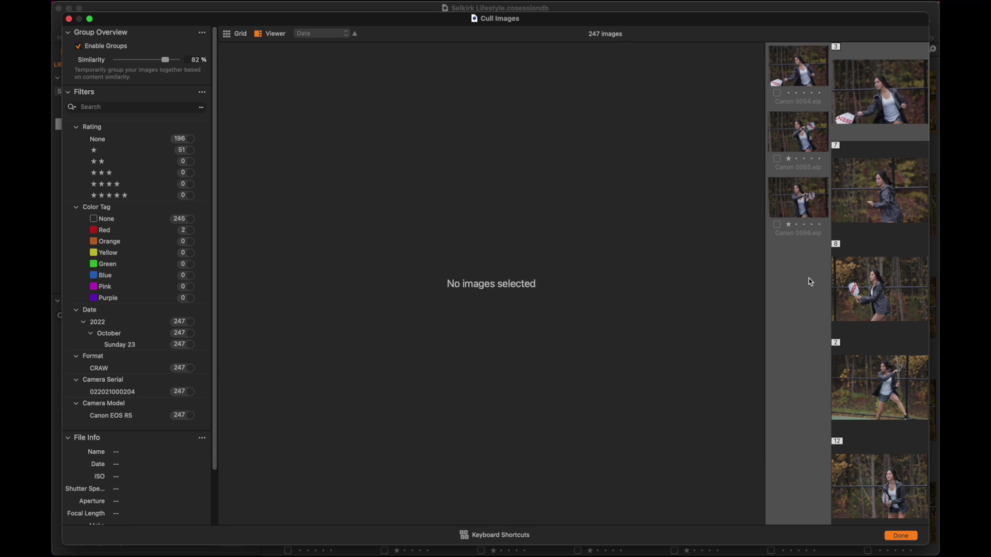
click(796, 144)
key(Right)
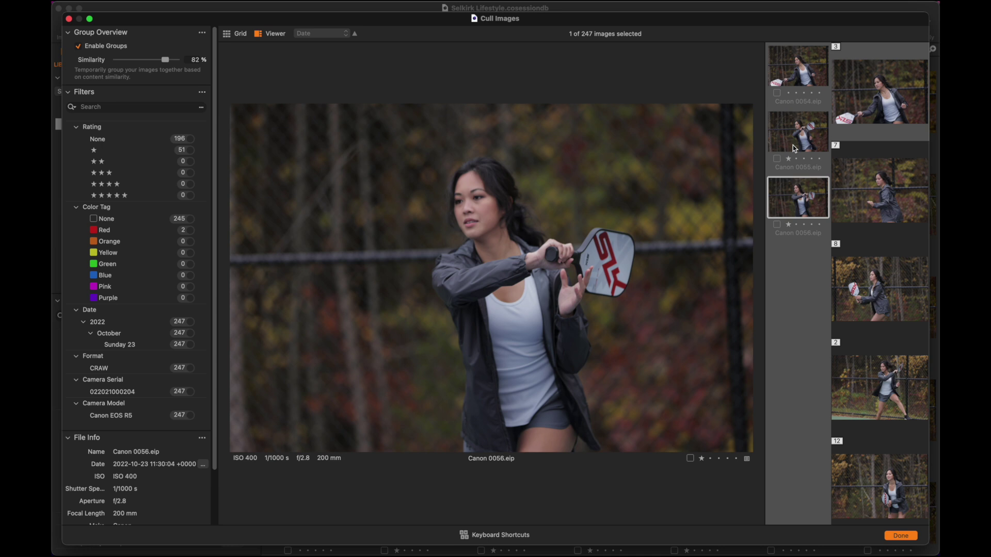
key(Left)
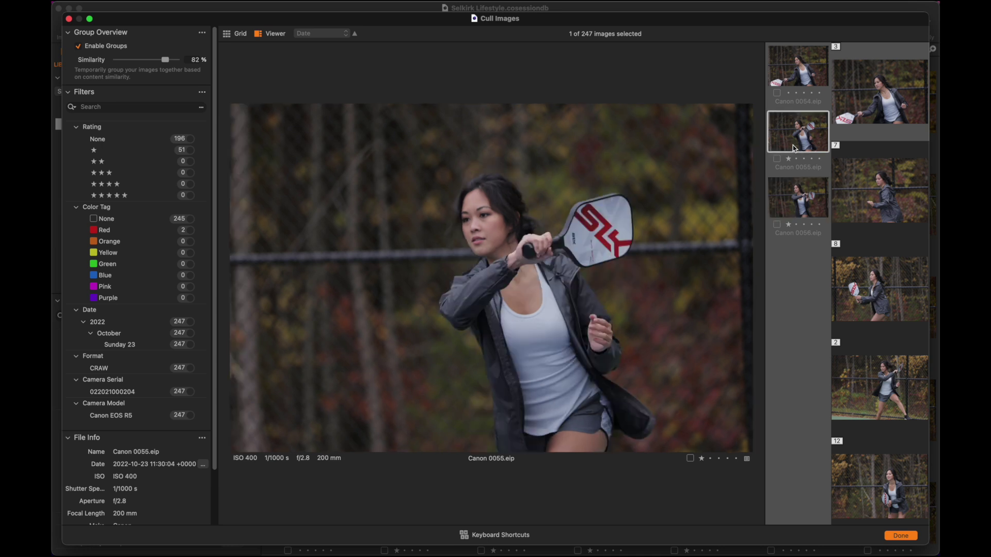
Jump to the next group, review Canon 0058 to 0060, then finish culling.
key(Down)
key(Right)
key(Right)
key(Right)
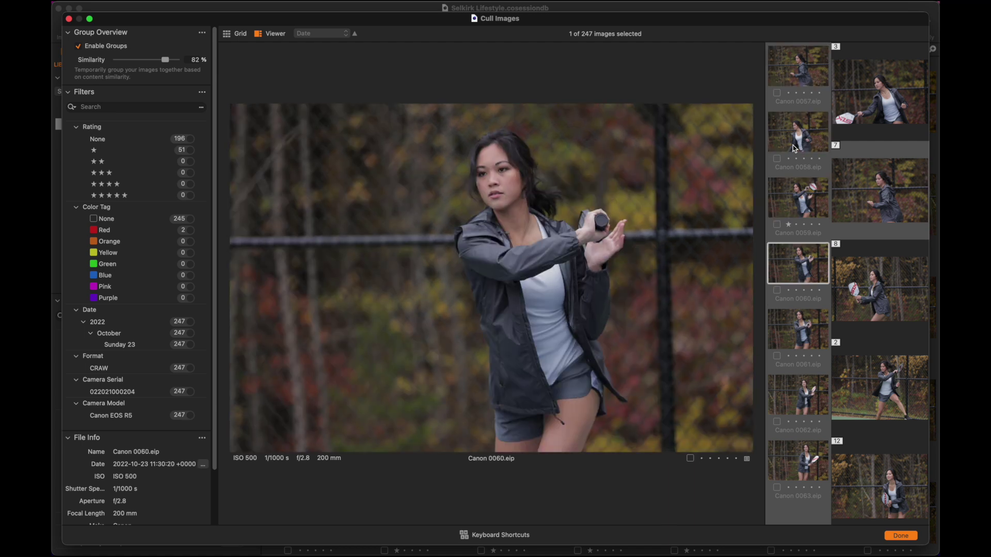
key(Right)
key(Right)
key(Left)
key(Left)
key(Left)
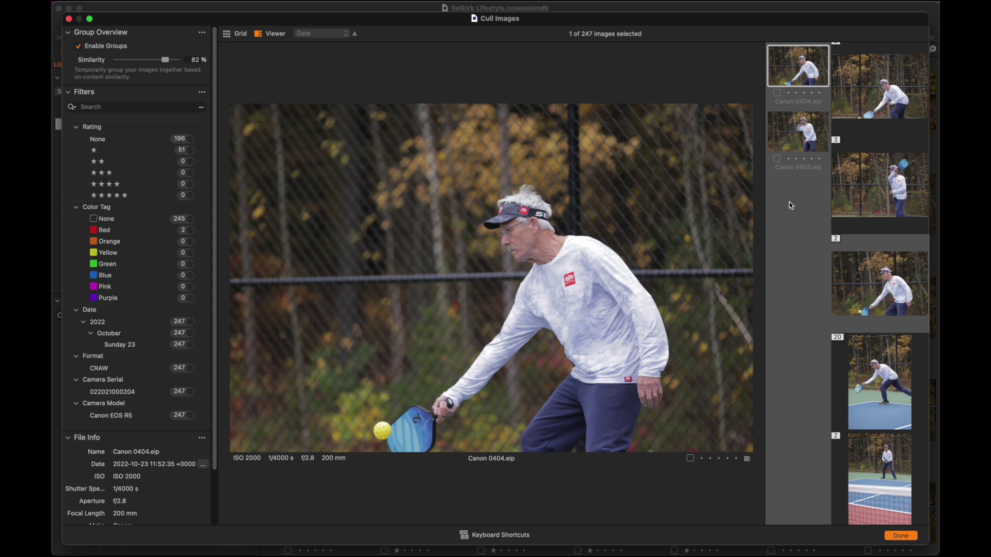
click(900, 537)
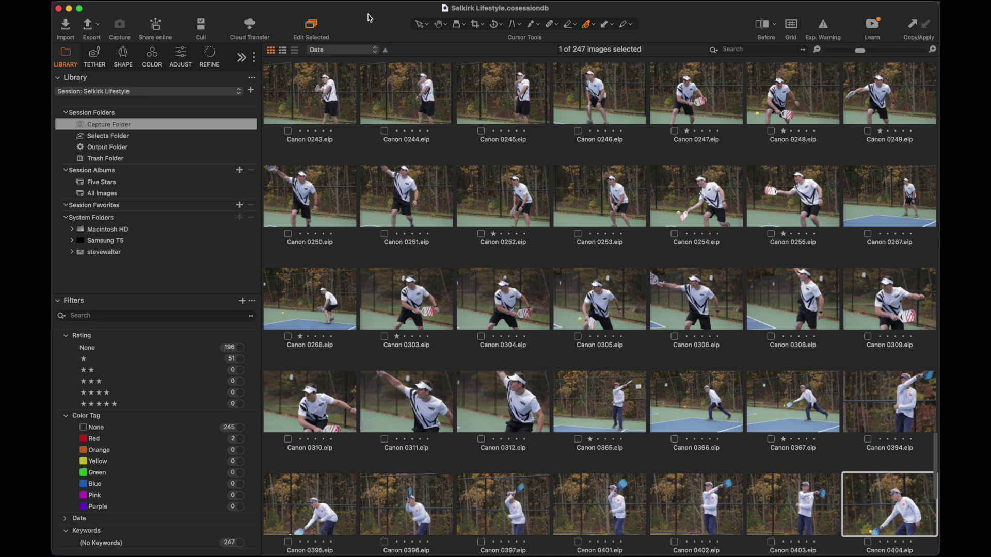
Filter the library to the 51 one-star shots and show Canon 0156's layers.
click(185, 362)
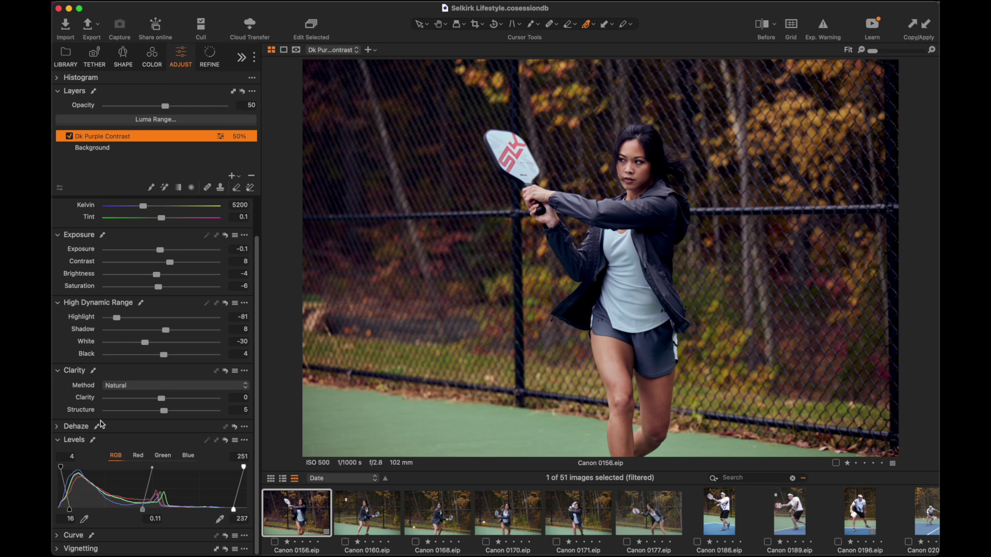
scroll(196, 308, up, 2)
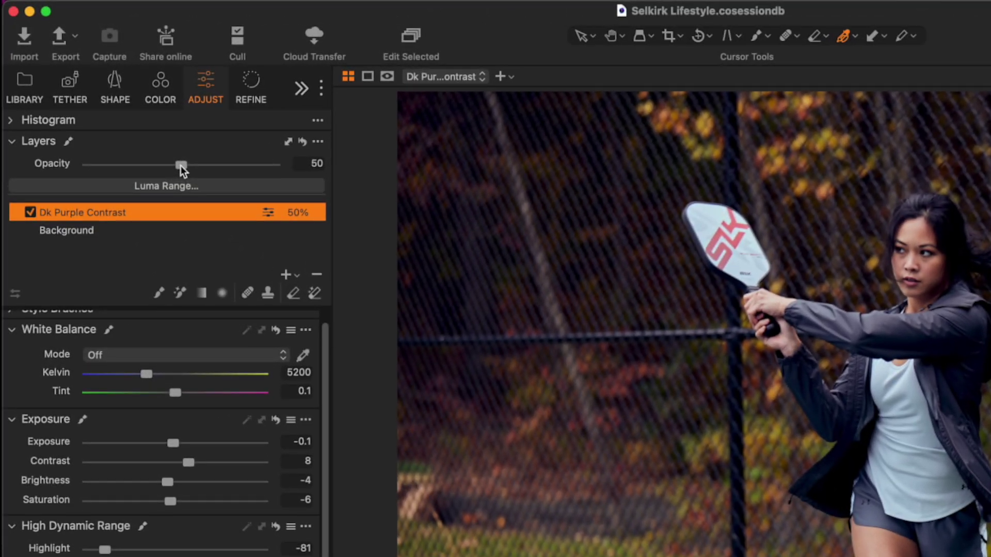
Nudge the Dk Purple Contrast layer opacity up, leaving it at 51%.
mouse_move(181, 166)
mouse_down()
mouse_move(285, 173)
mouse_move(107, 171)
mouse_move(173, 174)
mouse_move(172, 150)
mouse_up()
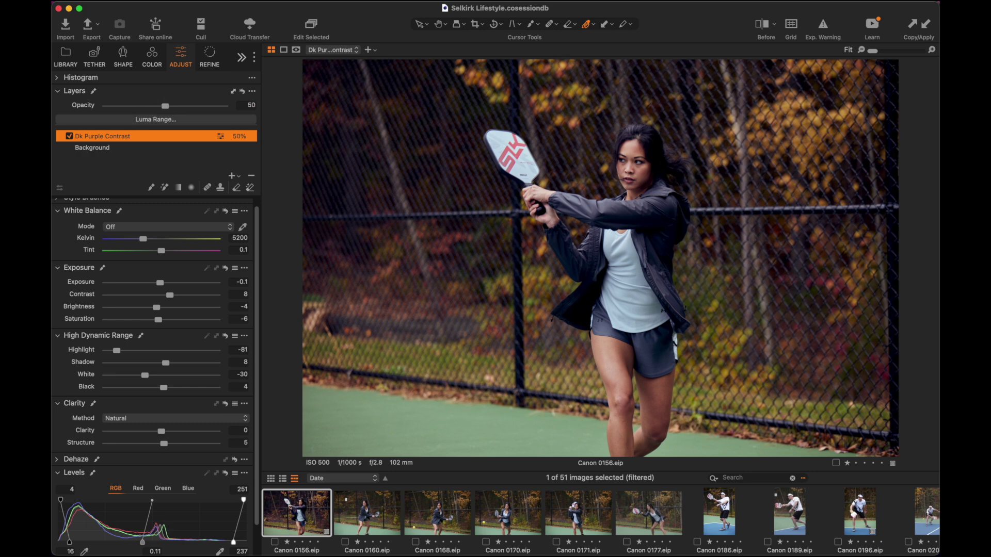
Save a custom style named Dk Purple Contrast without Exposure or Color adjustments, then show Canon 0196.
click(211, 0)
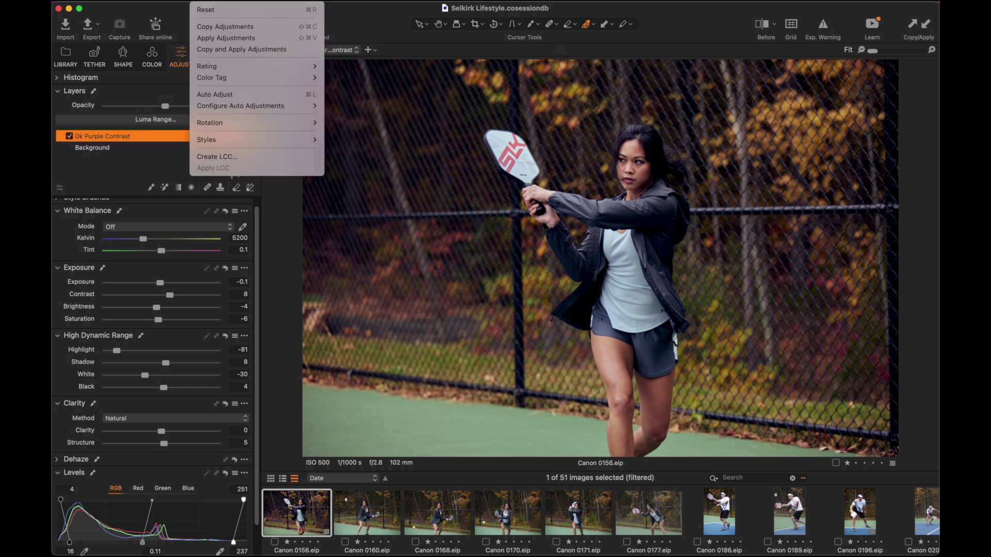
mouse_move(232, 140)
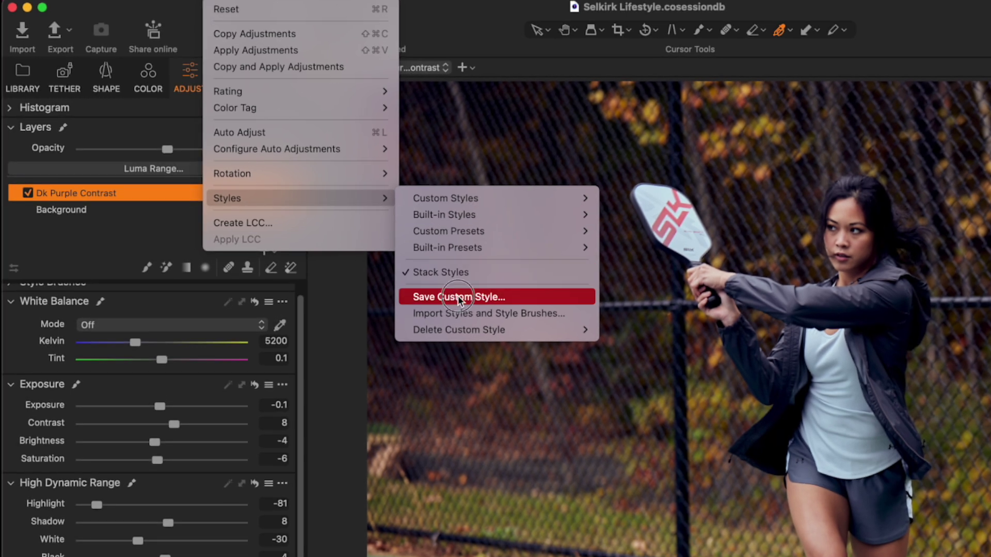
click(458, 298)
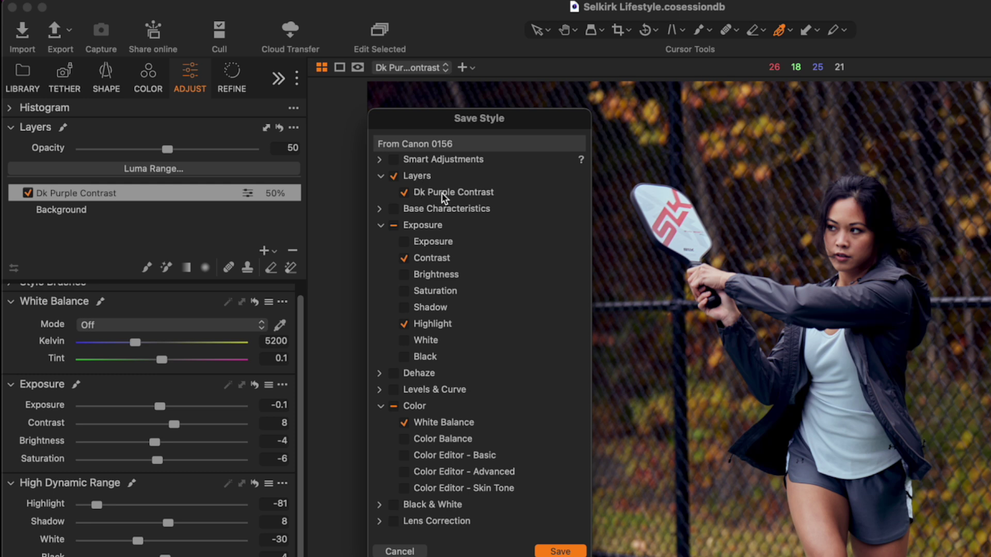
click(393, 226)
click(392, 226)
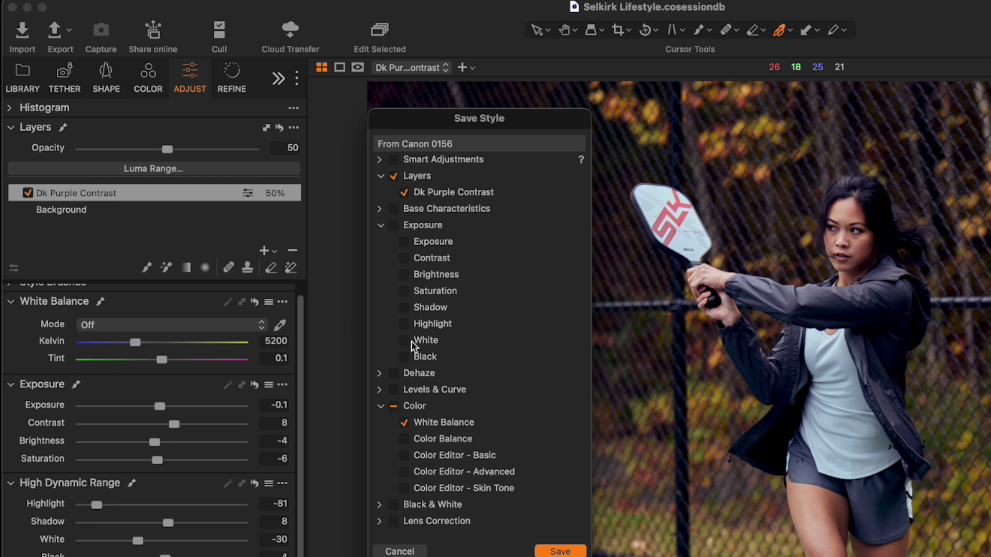
click(394, 407)
click(394, 407)
click(559, 552)
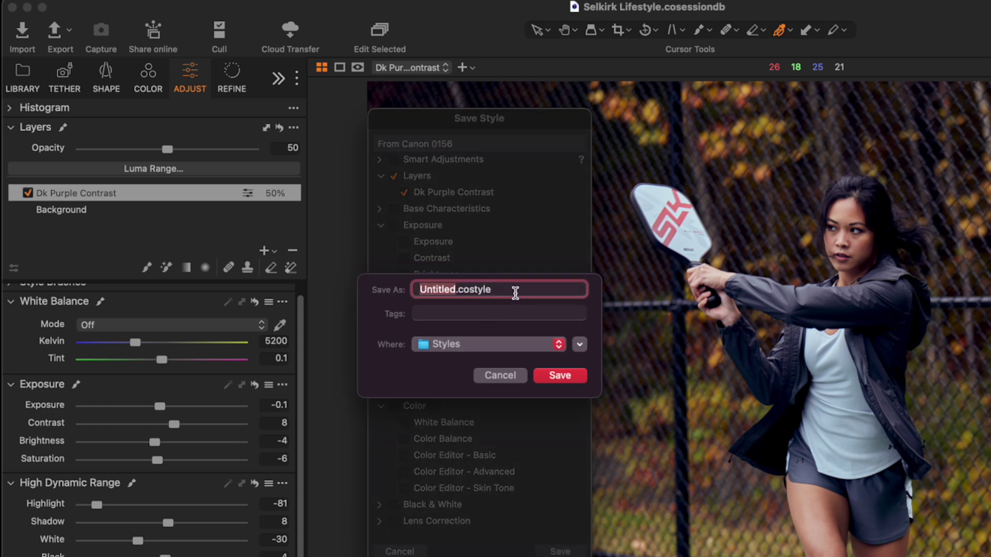
text(Dk Purple Contrast)
click(560, 375)
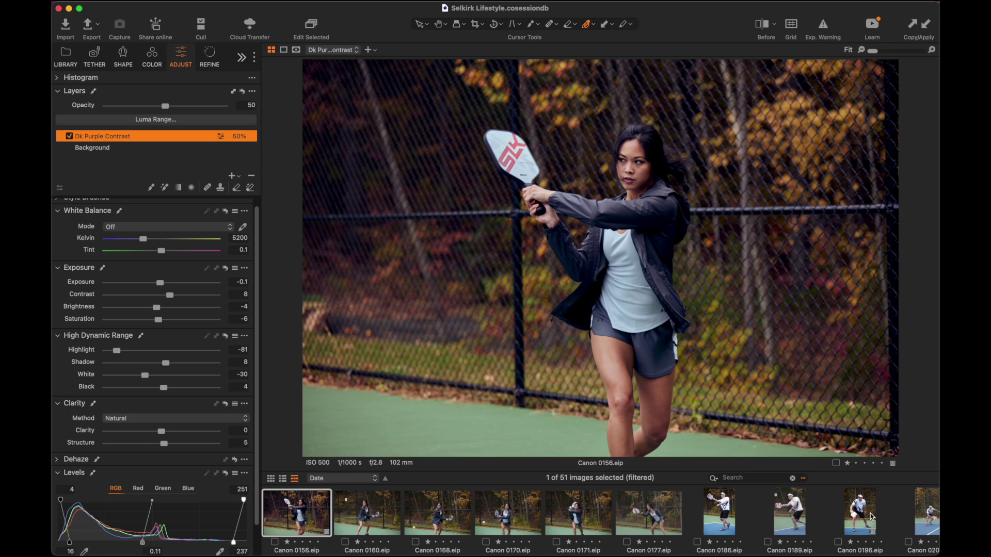
click(871, 517)
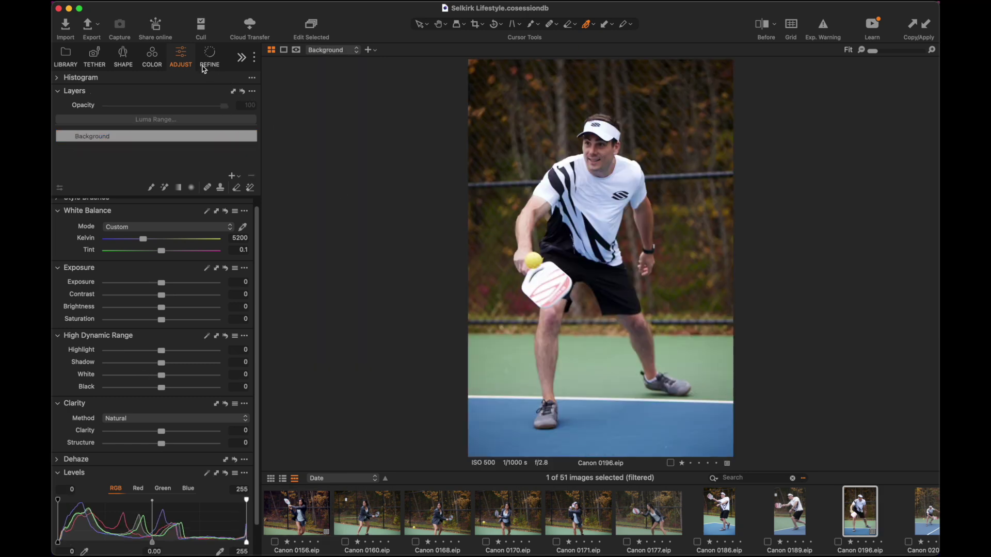
Apply the Dk Purple Contrast custom style to Canon 0196 and select its new layer.
click(243, 58)
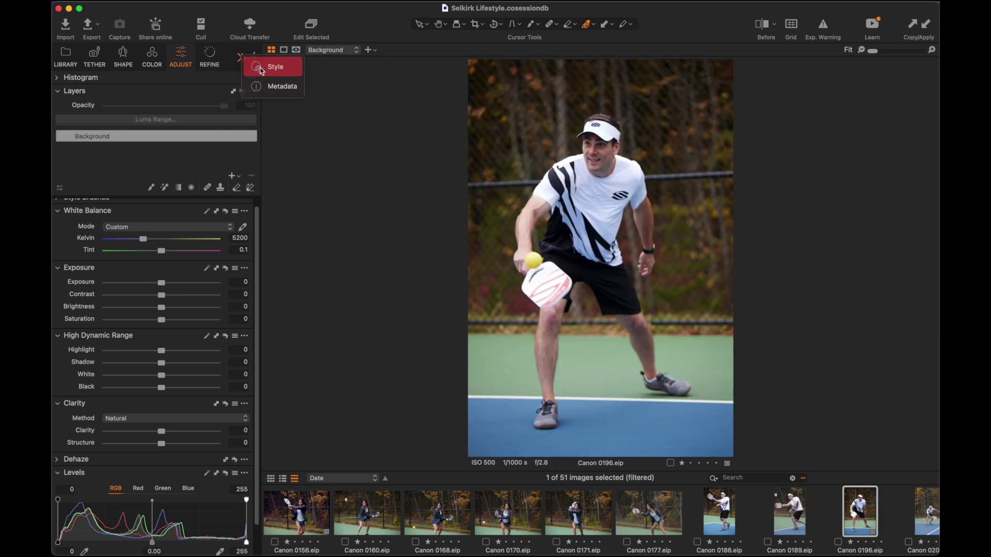
click(262, 71)
click(65, 142)
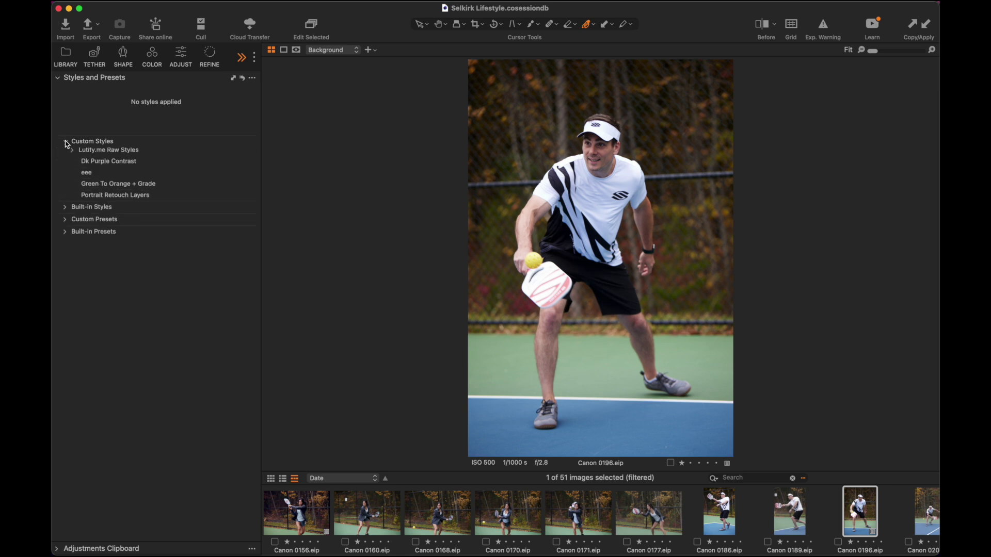
click(106, 168)
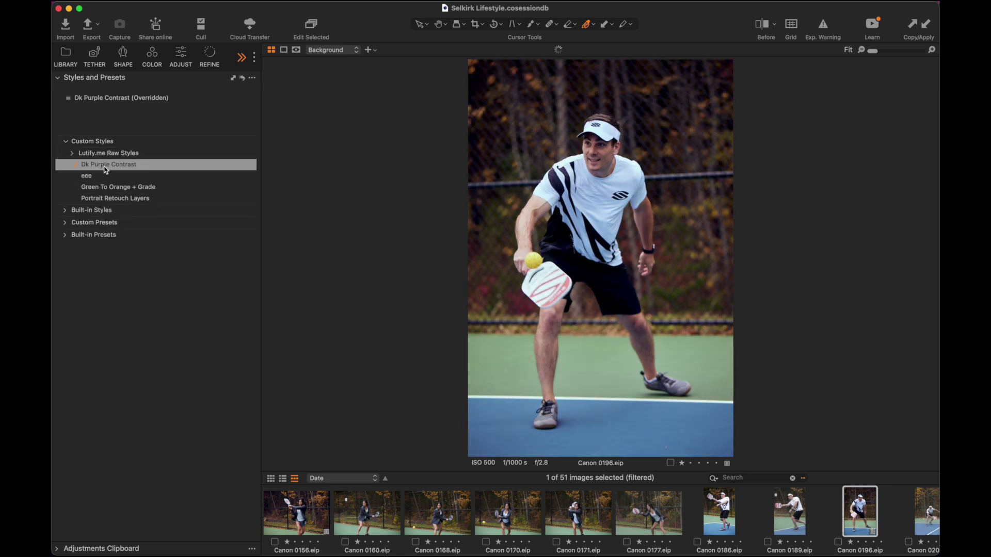
click(180, 56)
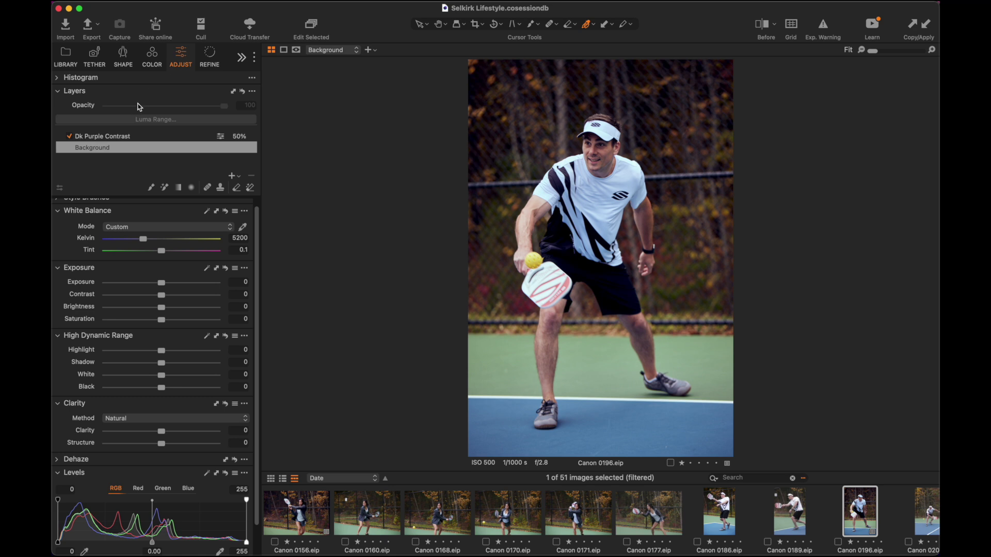
click(117, 136)
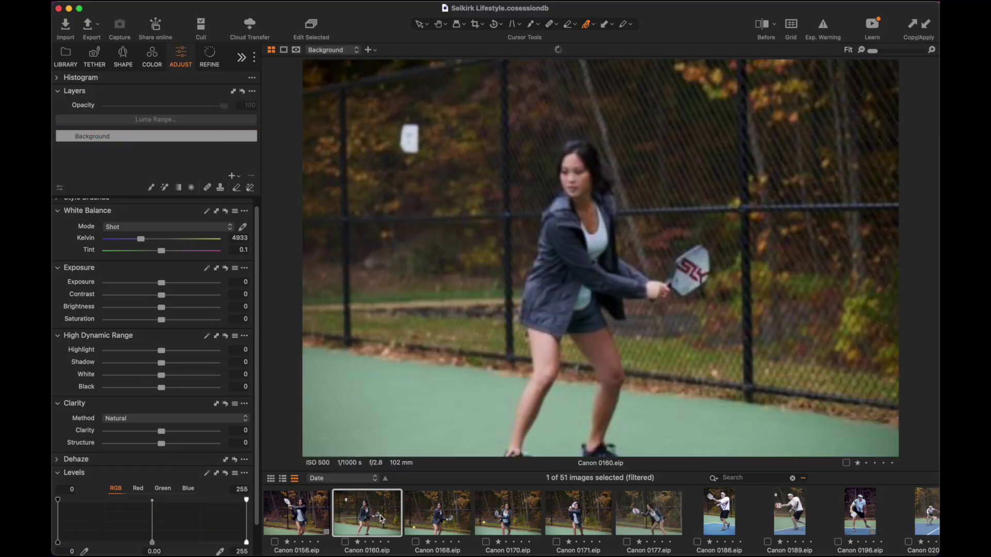
Add a new filled adjustment layer to Canon 0160 and rename it Even Greens.
click(232, 177)
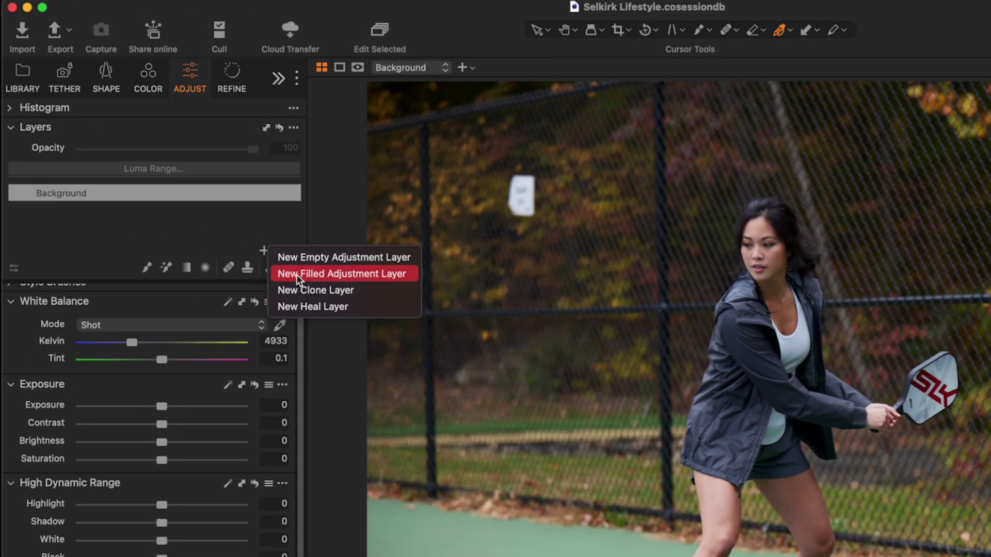
click(296, 273)
double_click(78, 193)
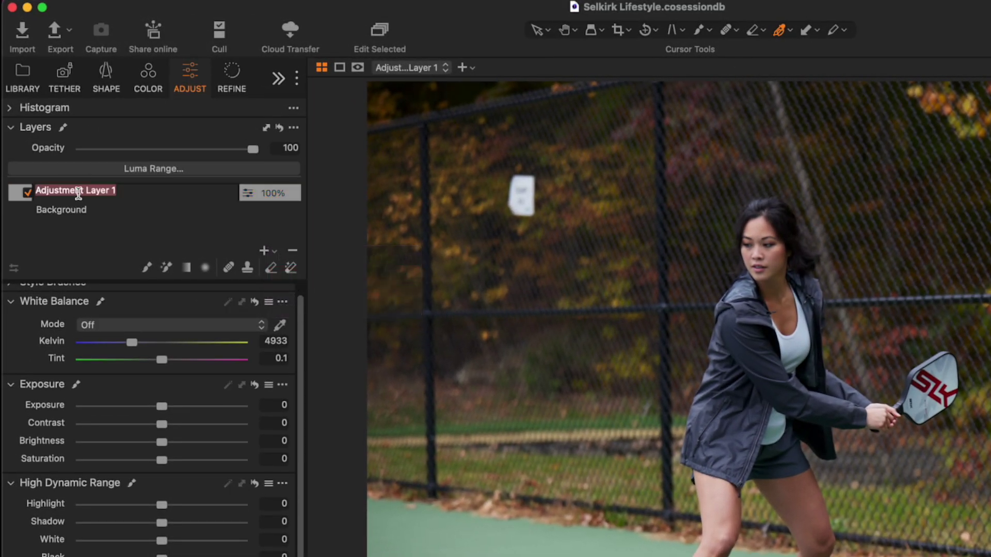
text(Even Greens)
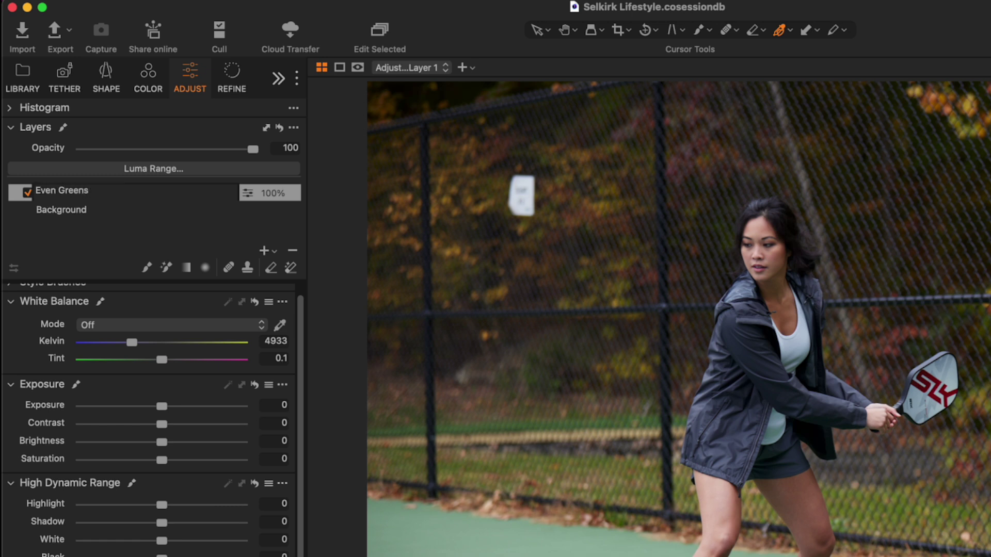
key(Return)
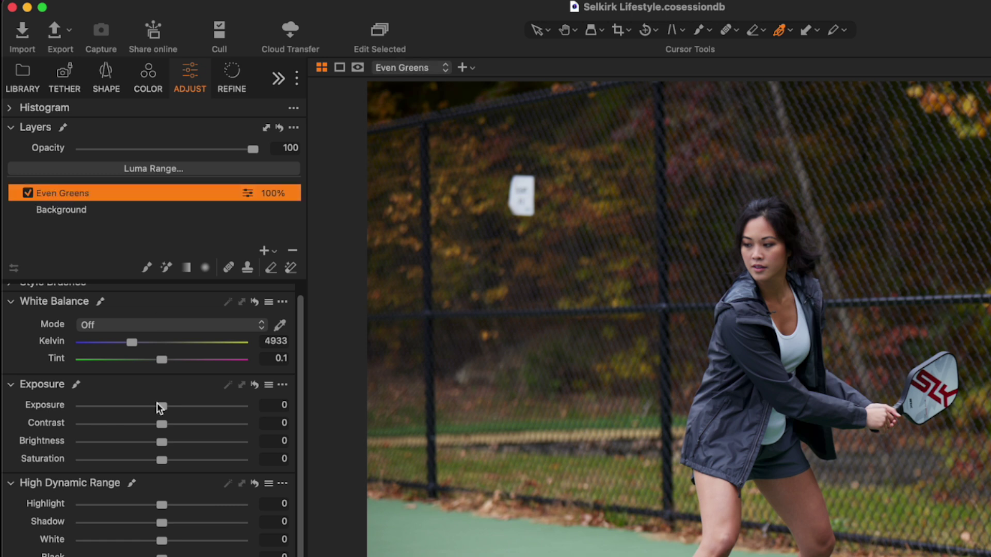
Switch the Color Editor to Skin Tone mode.
scroll(157, 431, down, 2)
click(146, 89)
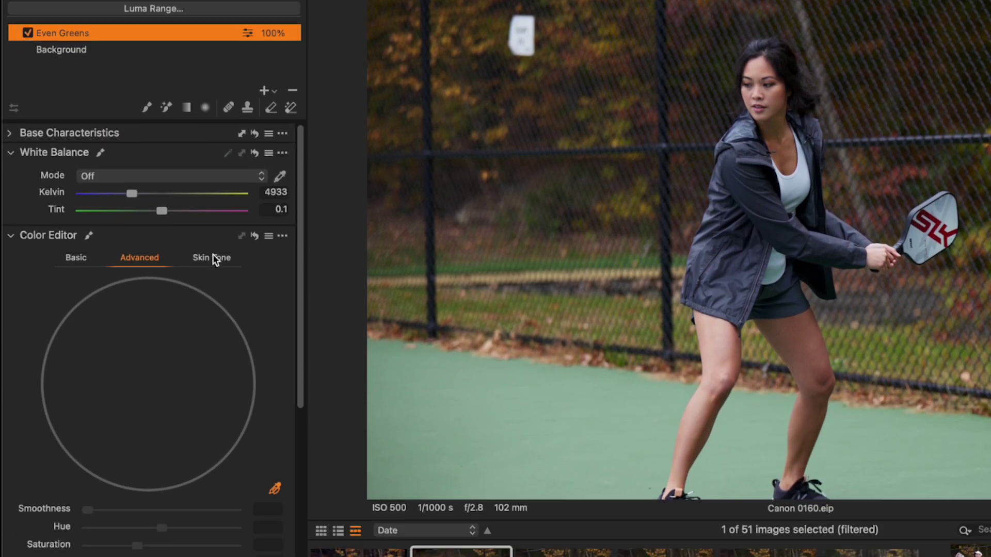
click(213, 257)
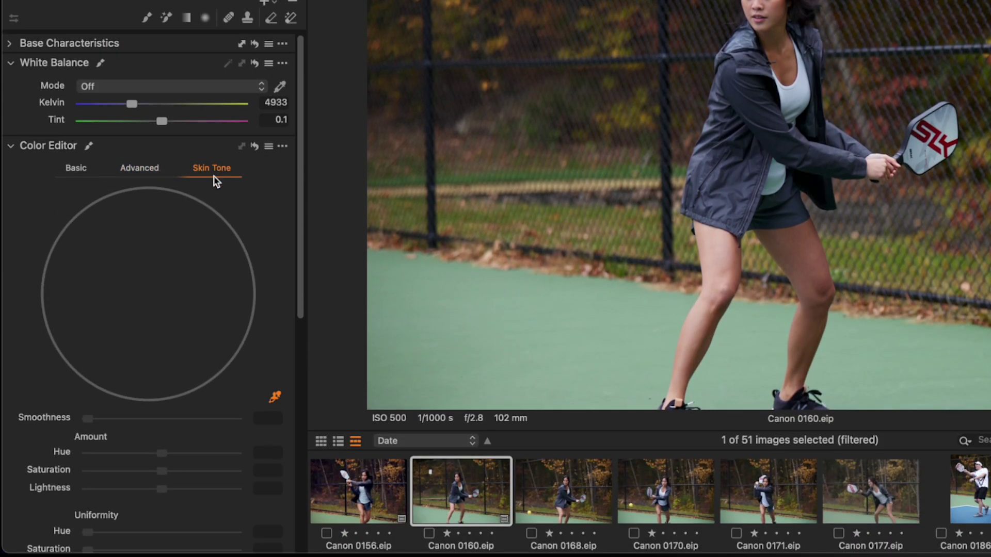
Sample the court green, preview the selected range, and narrow the hue sector toward the greens.
click(273, 395)
click(645, 243)
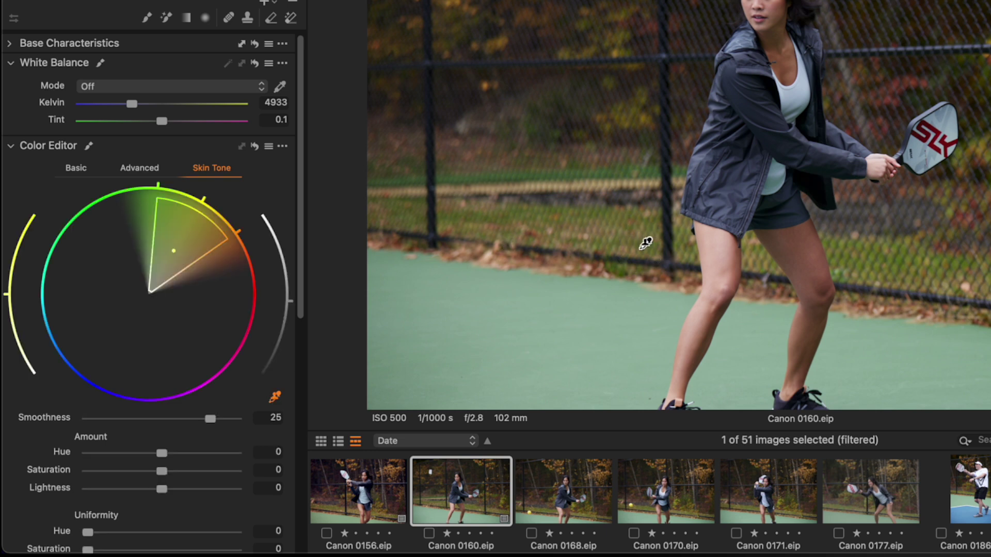
scroll(54, 384, down, 5)
click(51, 464)
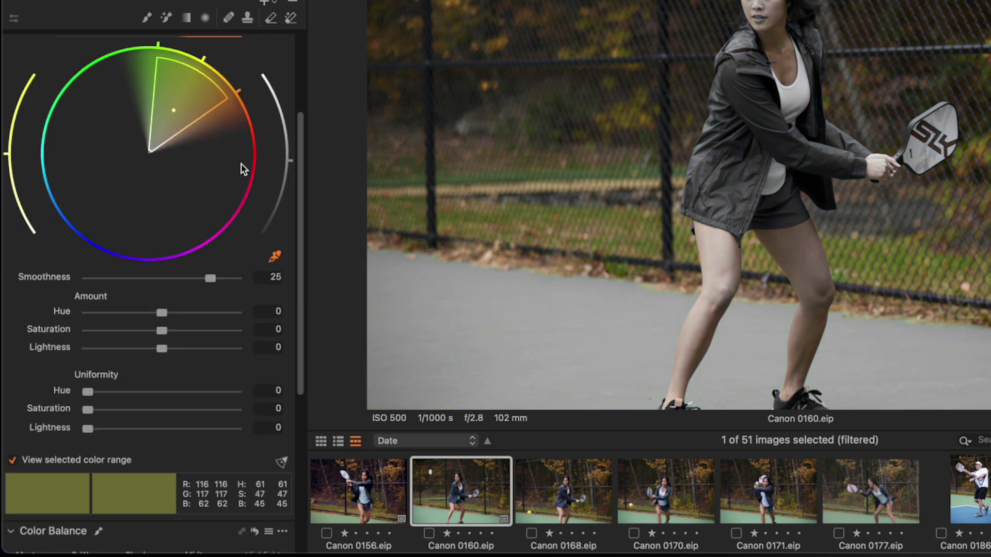
drag(239, 92, 222, 62)
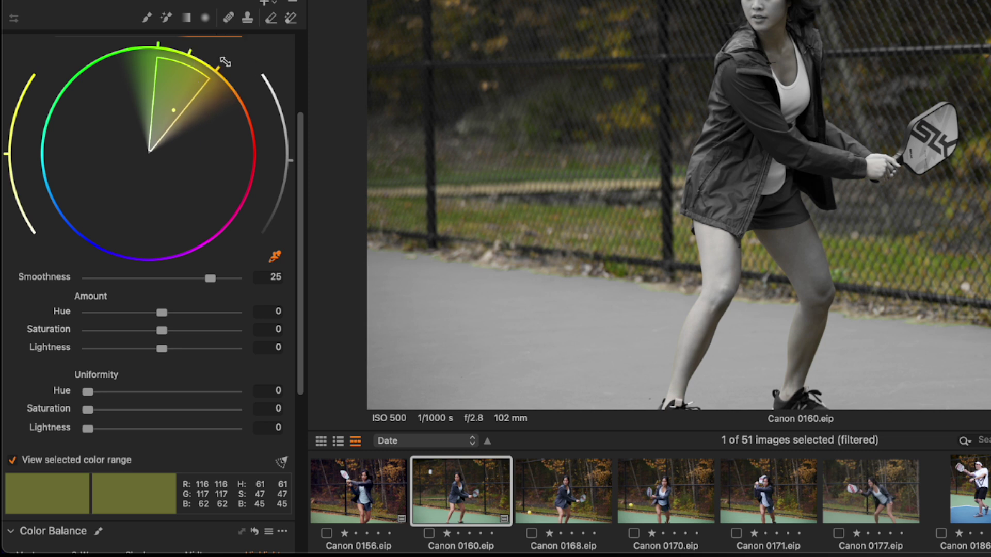
Set Smoothness 19.3, Uniformity Hue 90.2 and Uniformity Saturation 55.5.
drag(183, 277, 180, 278)
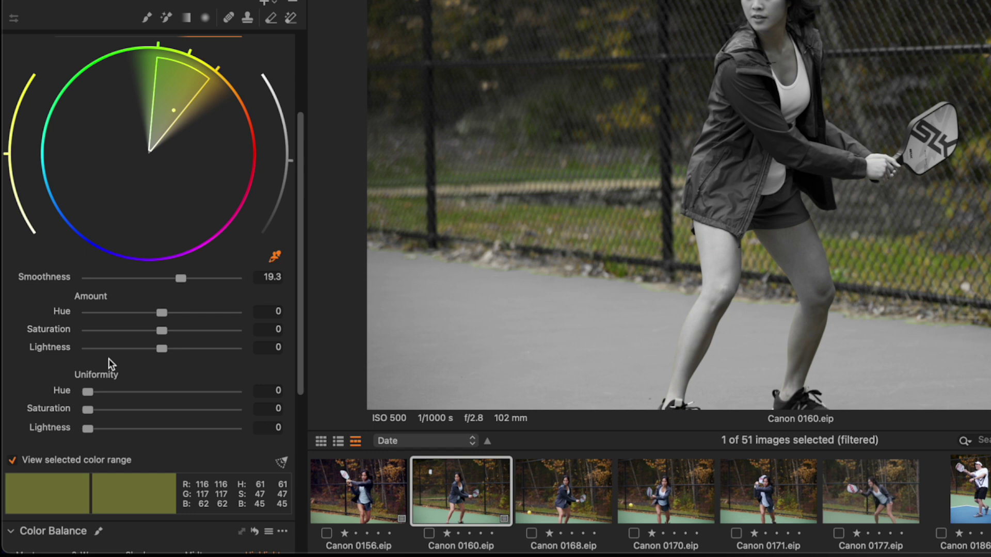
drag(87, 392, 221, 395)
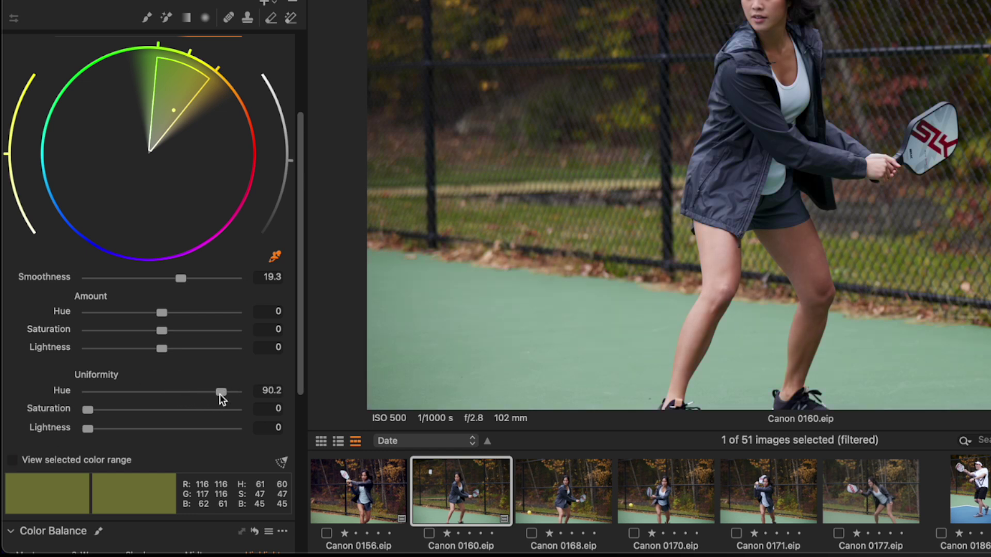
drag(87, 410, 172, 415)
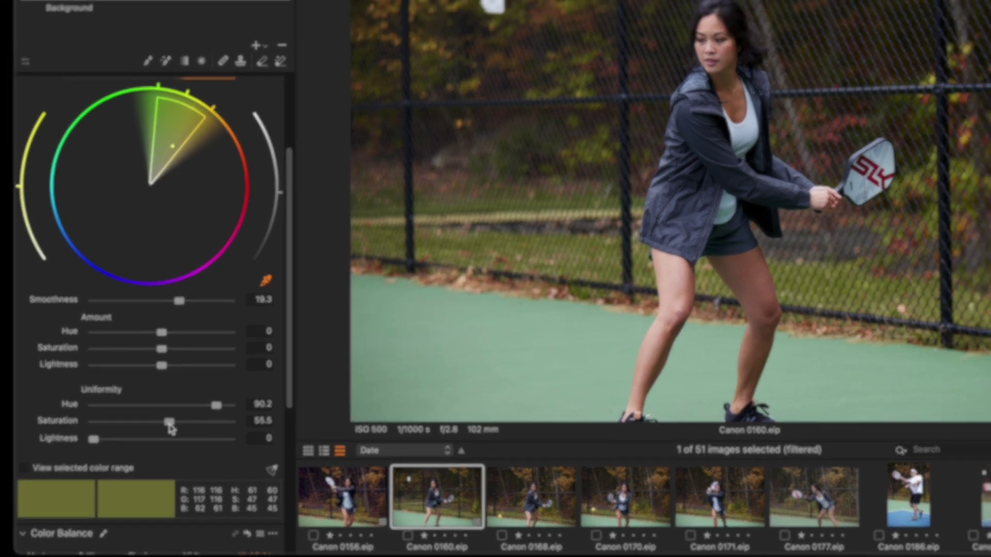
click(206, 1)
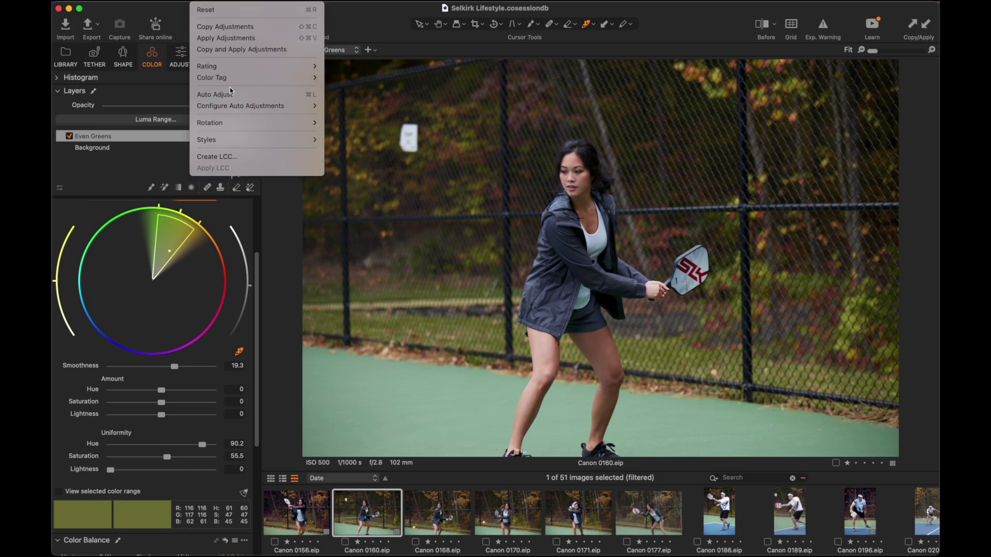
Save a custom style containing only the layer, named Even Greens.
mouse_move(254, 140)
click(353, 208)
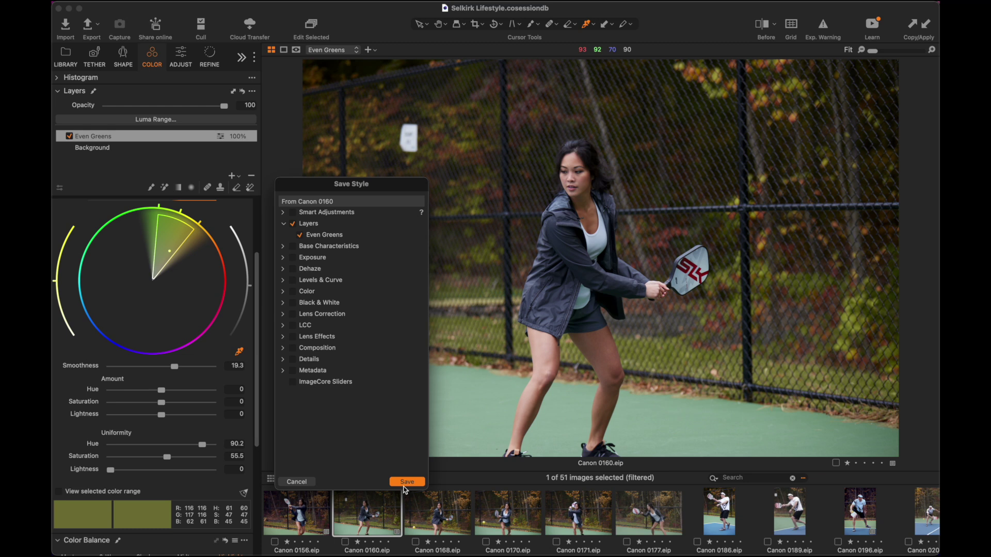
click(406, 482)
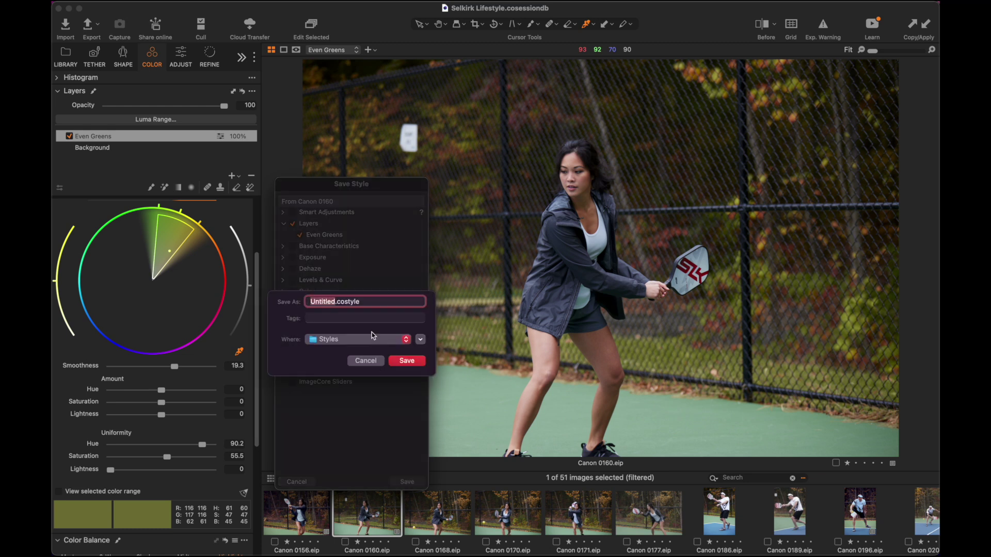
text(Even Greens)
click(406, 361)
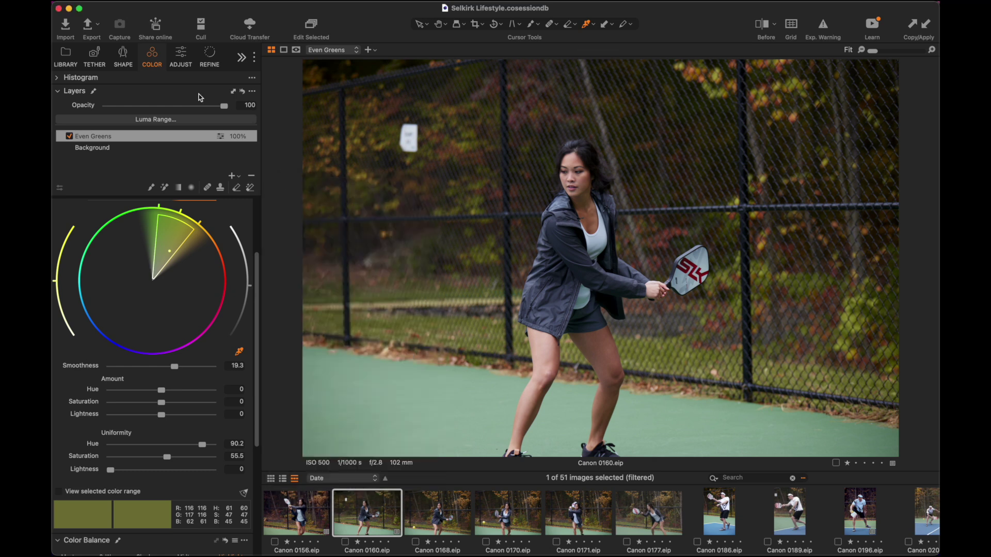
Apply the Even Greens custom style as a layer on Canon 0170 and lower its opacity to 69.
click(496, 515)
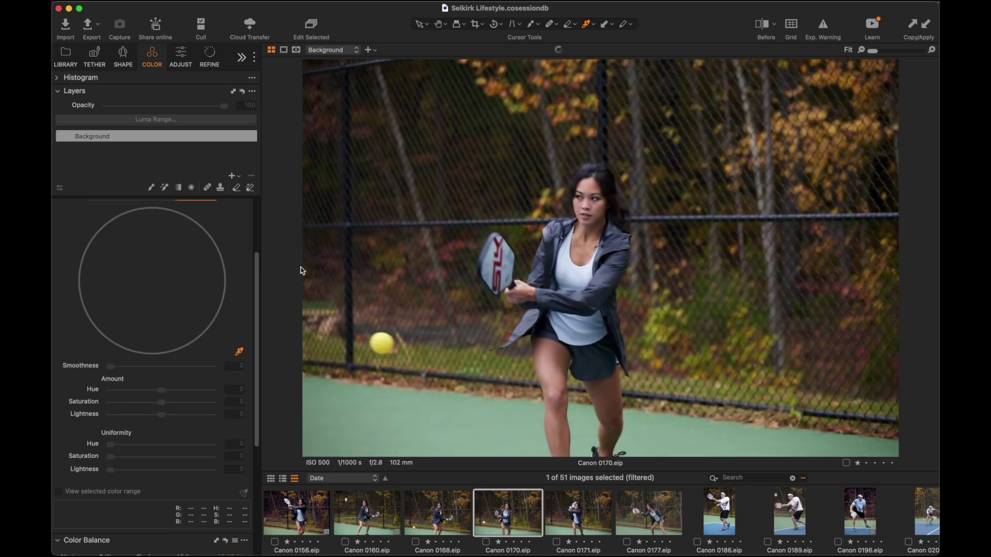
click(241, 57)
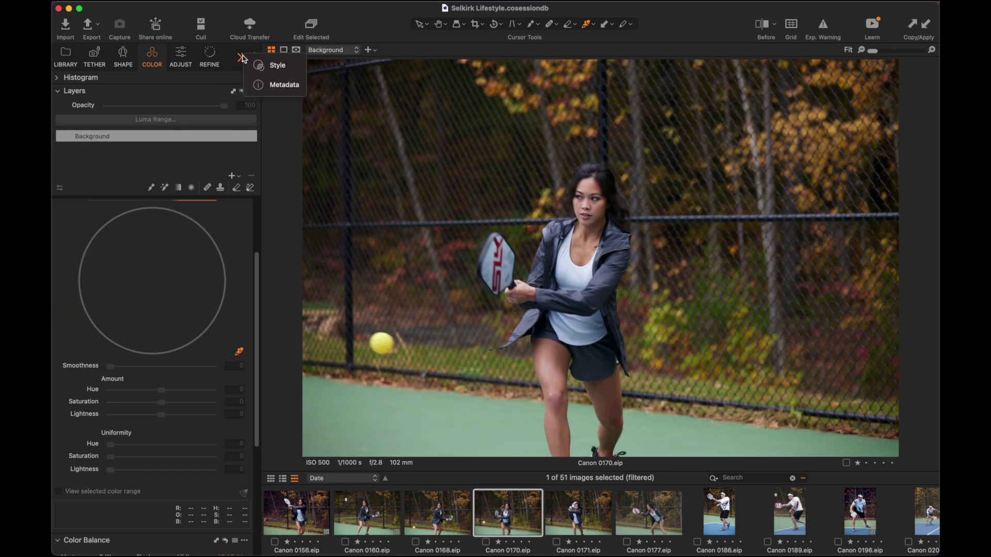
click(274, 64)
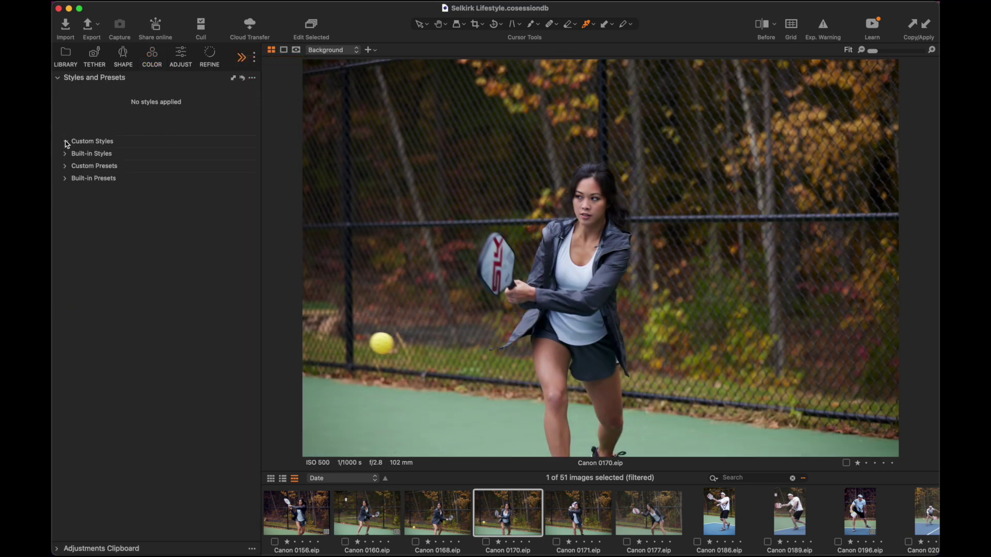
click(63, 141)
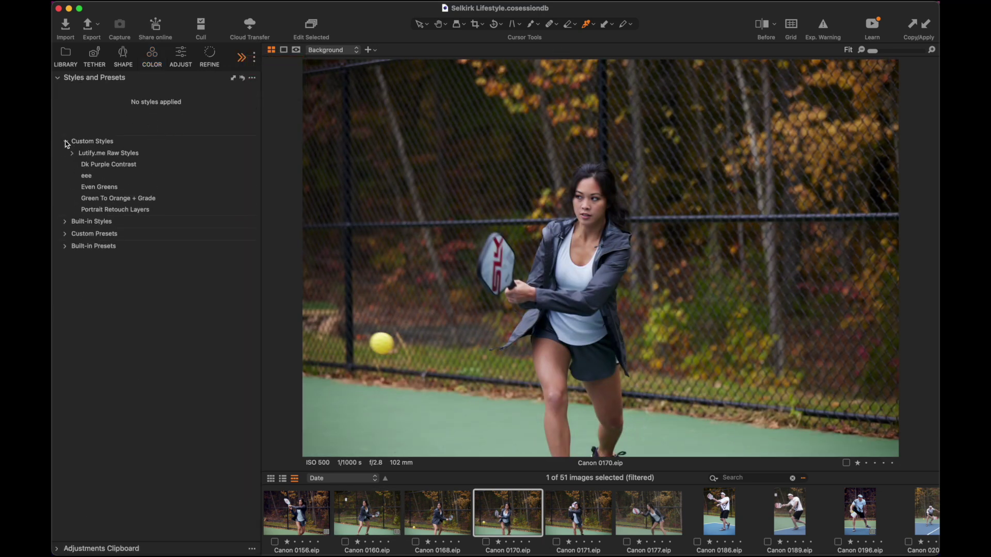
click(96, 189)
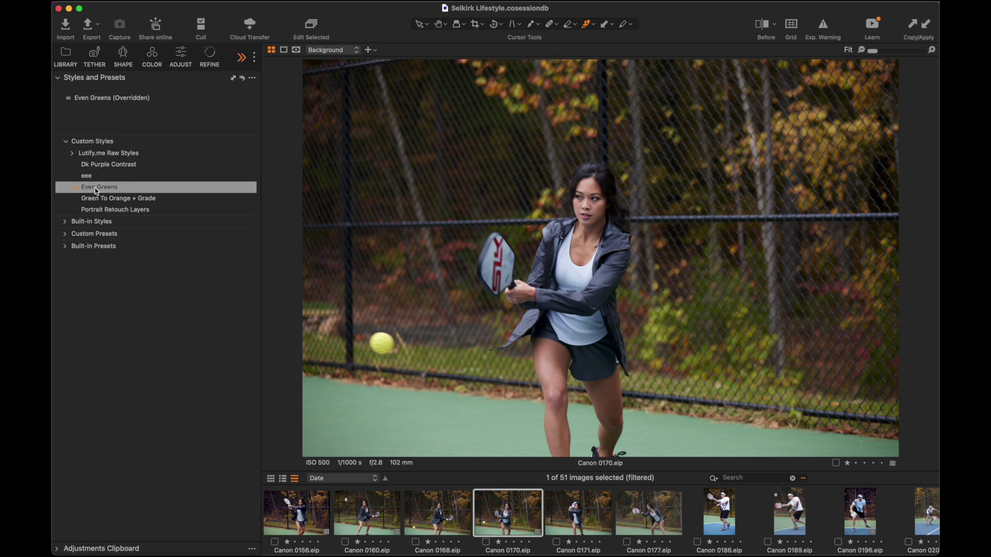
click(184, 55)
click(119, 138)
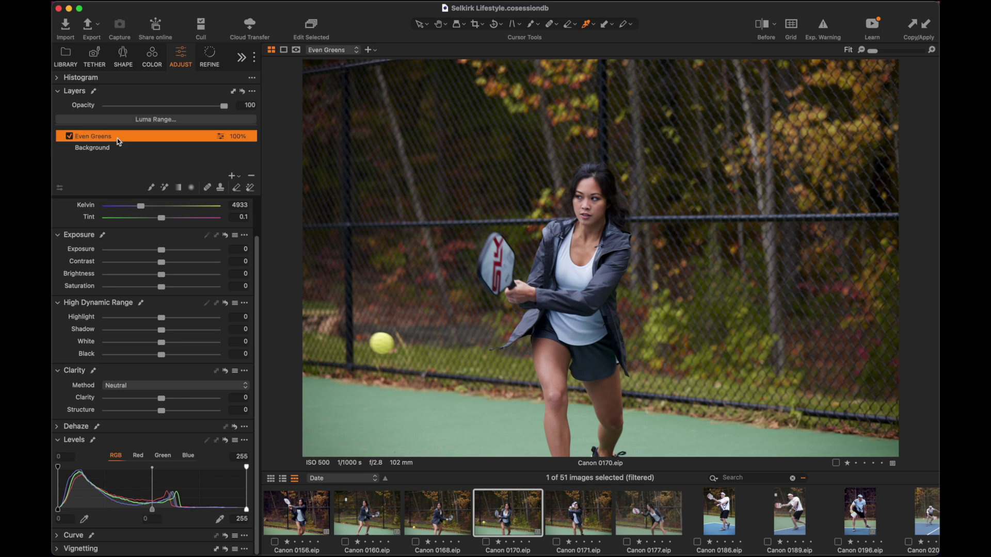
drag(225, 107, 188, 108)
Add the Dk Purple Contrast style as a second layer.
click(155, 148)
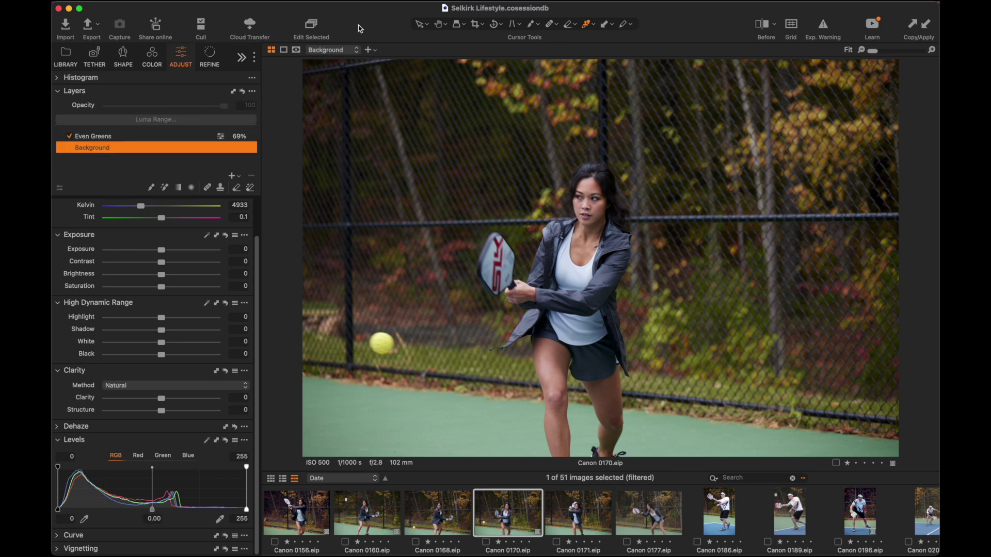
click(241, 57)
click(255, 71)
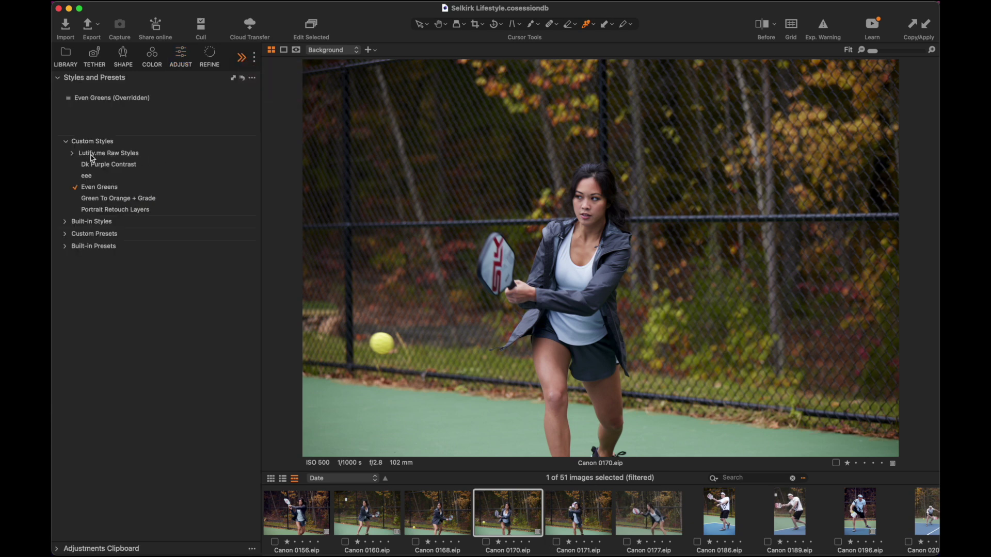
click(102, 167)
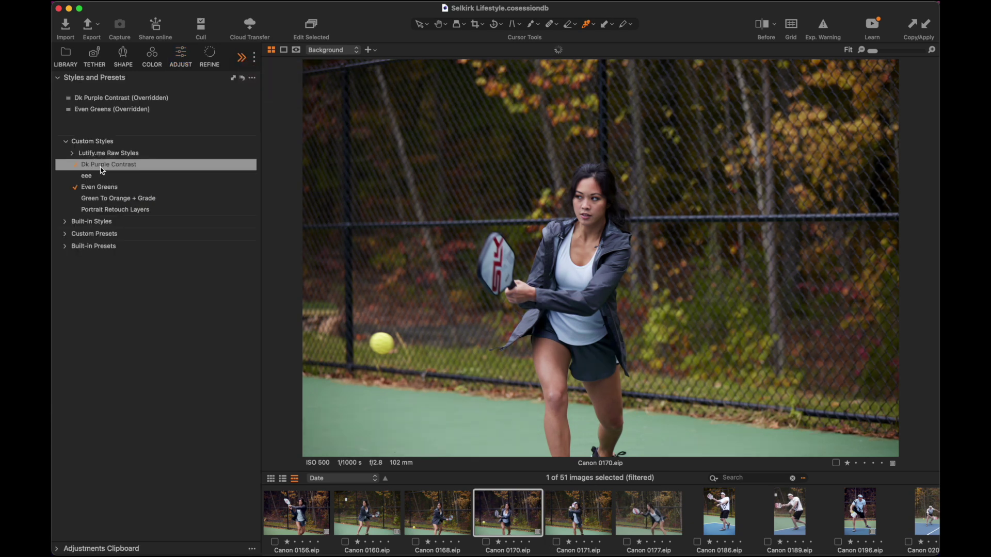
Set the Dk Purple Contrast layer to 77% opacity and Even Greens to 100%.
click(181, 54)
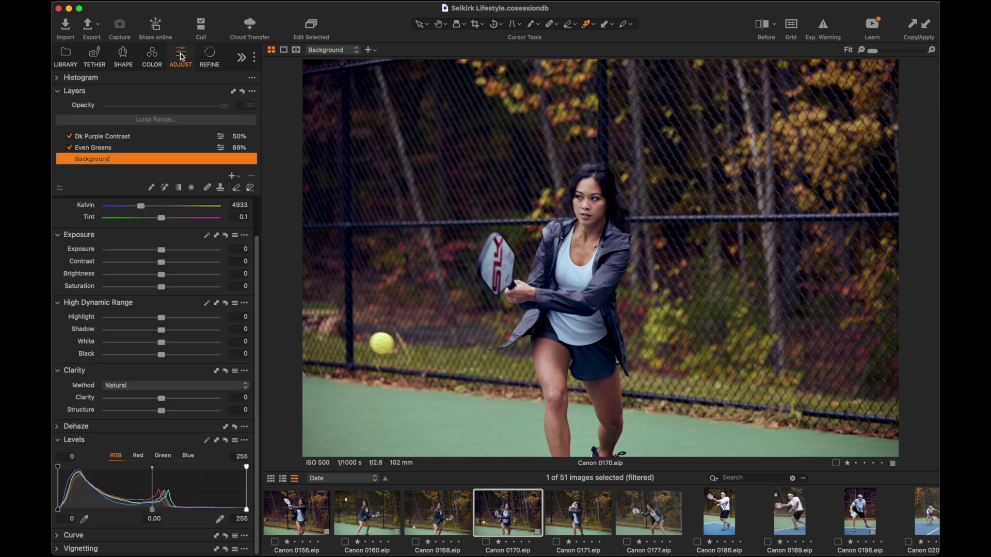
click(103, 136)
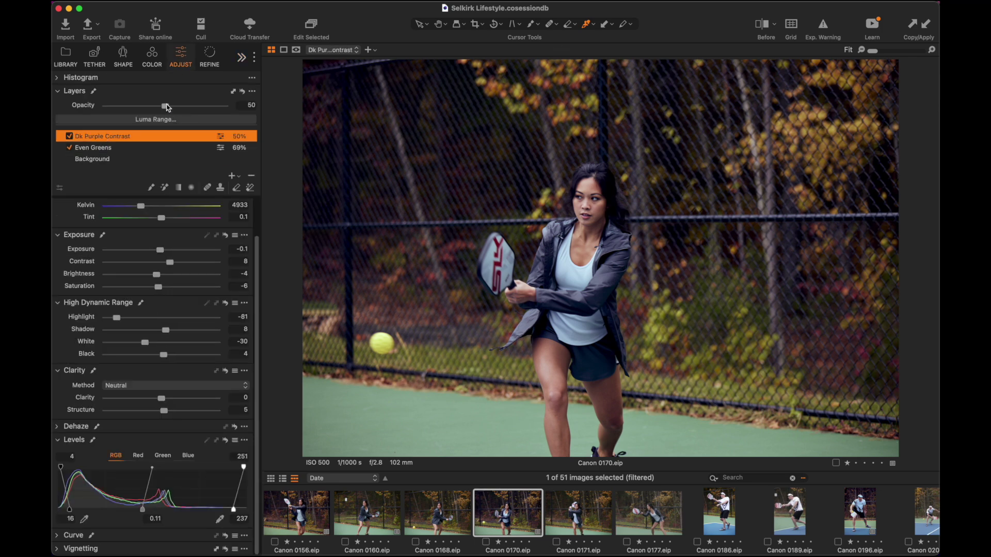
drag(167, 106, 196, 107)
click(102, 149)
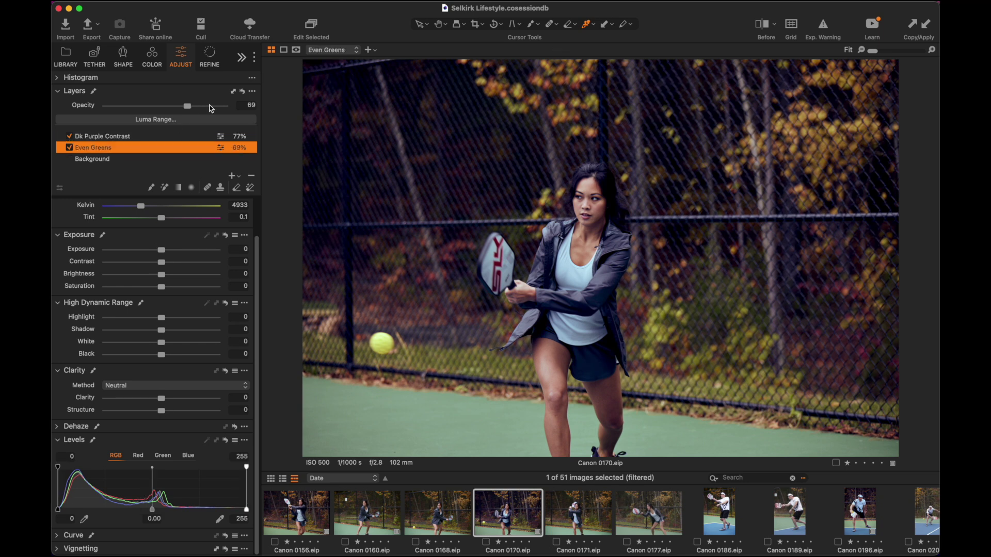
drag(187, 106, 247, 111)
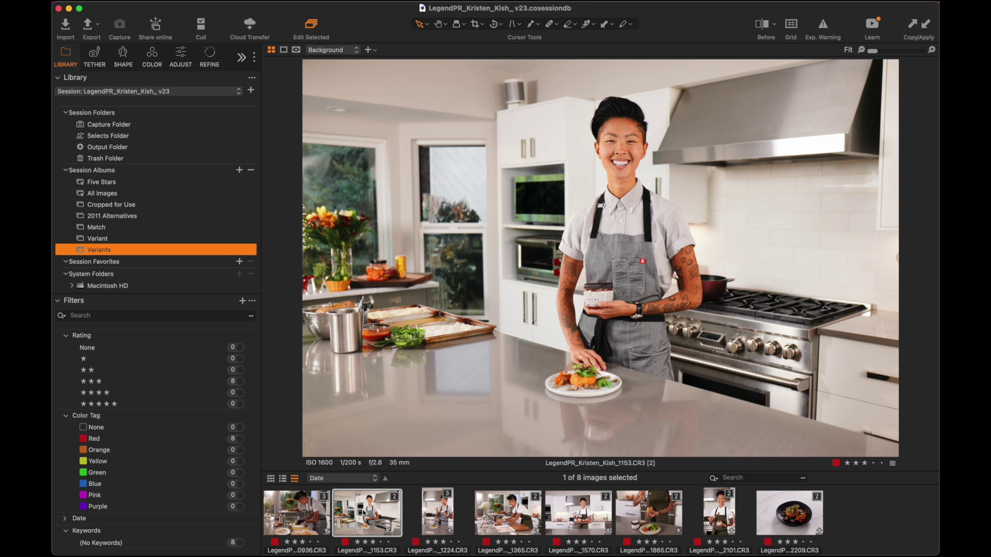
Add Smart Adjustments, float it over the viewer, and make counter shot 1153 the reference.
click(182, 57)
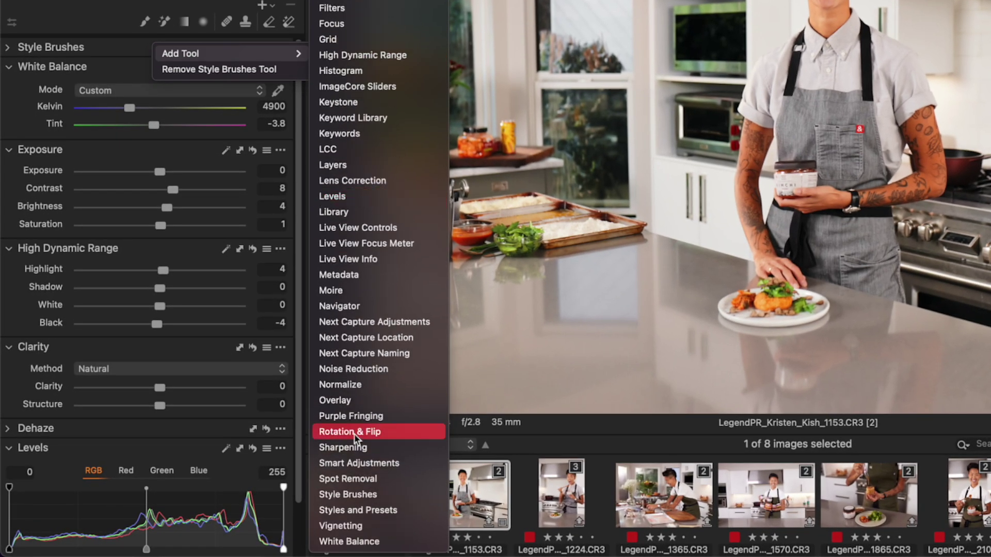
click(356, 464)
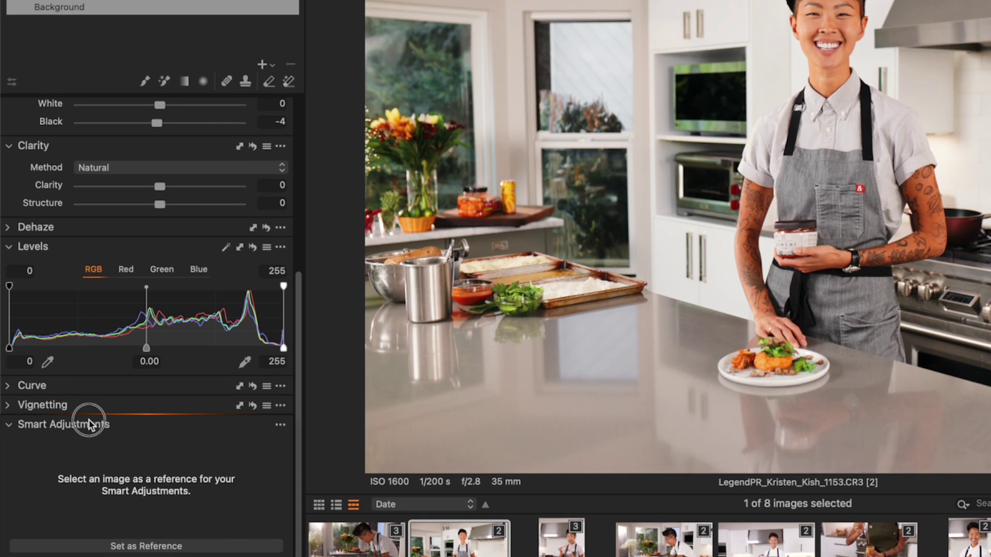
drag(78, 369, 453, 92)
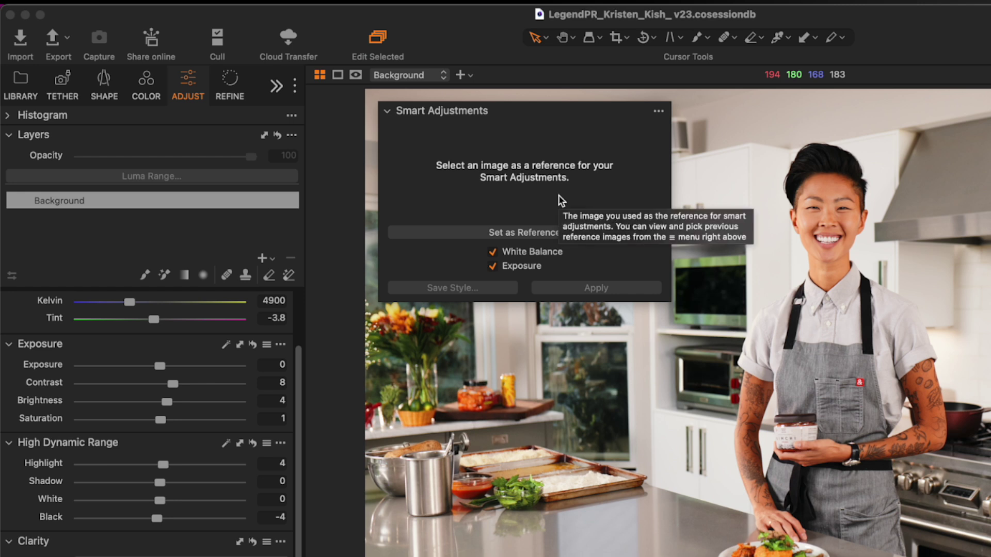
click(535, 235)
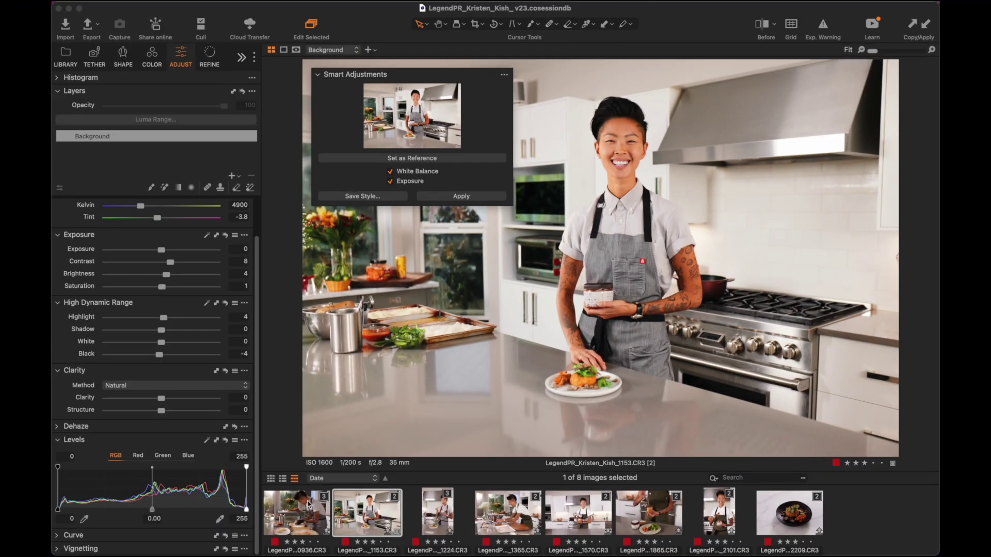
Select all eight kitchen images and apply the reference's white balance and exposure to them.
key(super+a)
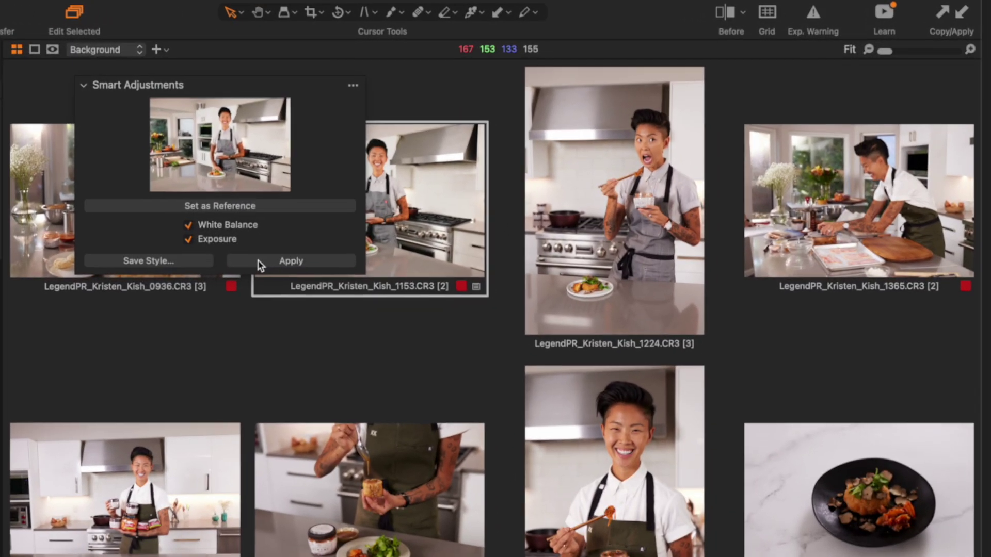
click(439, 196)
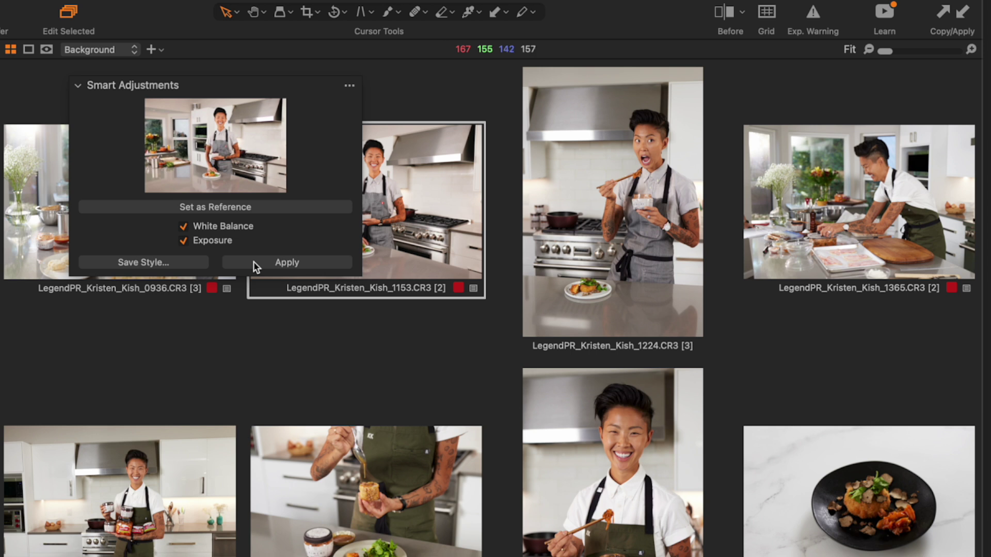
click(119, 85)
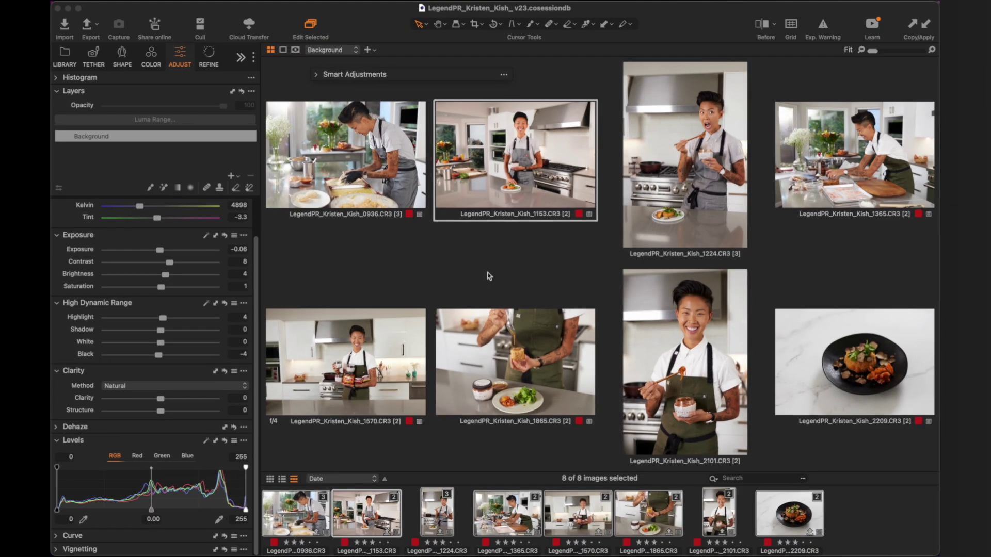
Check the matched values on images 0936, 1224 and 1365.
click(344, 157)
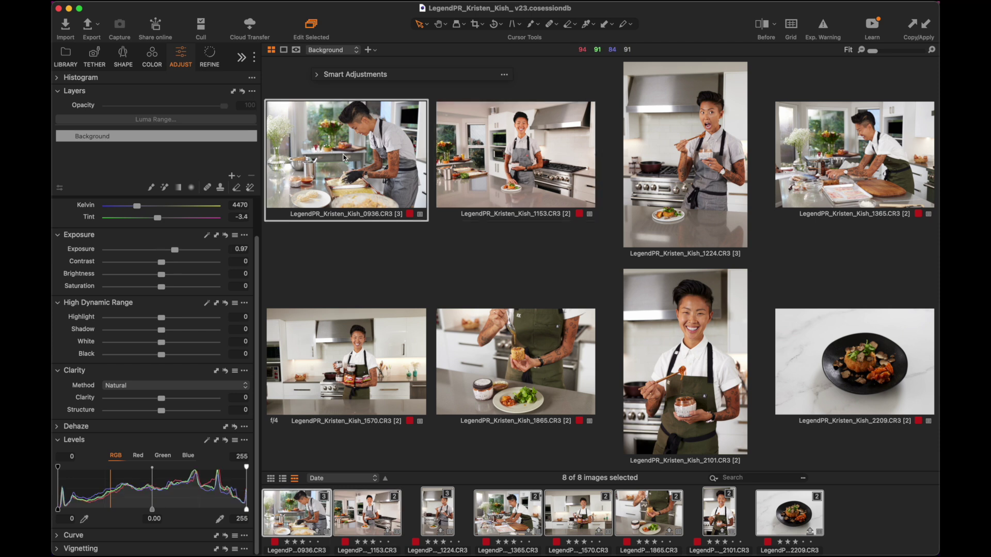
click(701, 160)
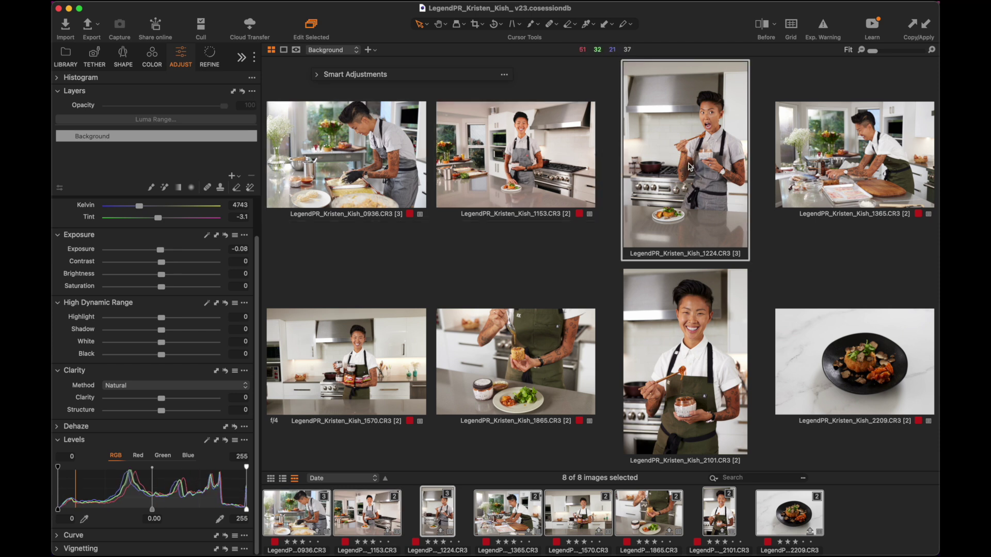
click(836, 161)
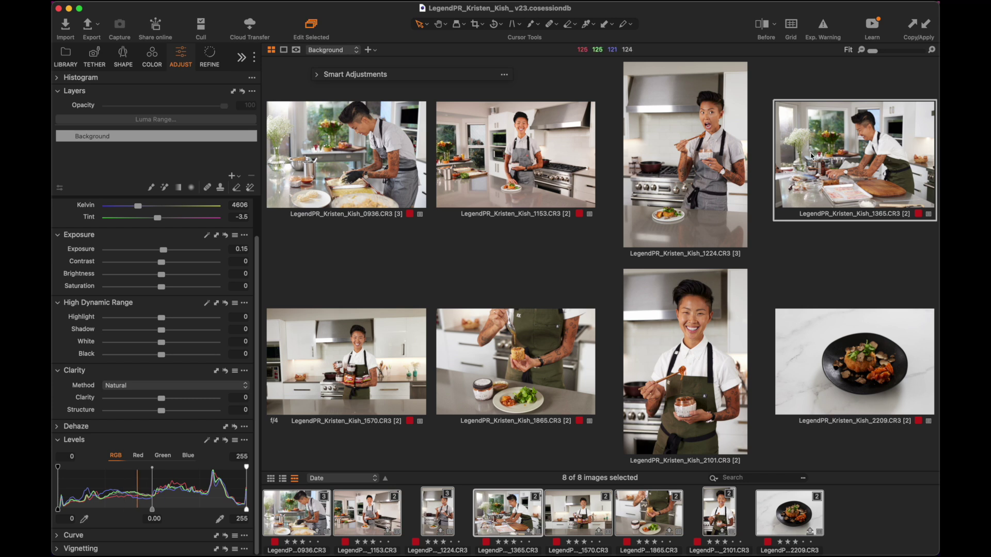
click(679, 160)
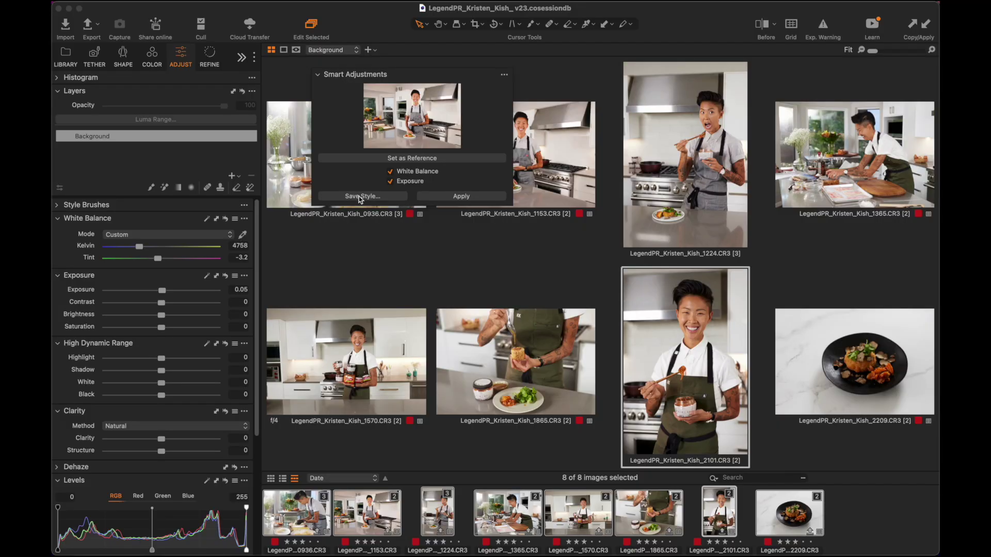
Open the Save Style dialog for the smart adjustments and reposition it.
click(360, 197)
drag(334, 178, 339, 194)
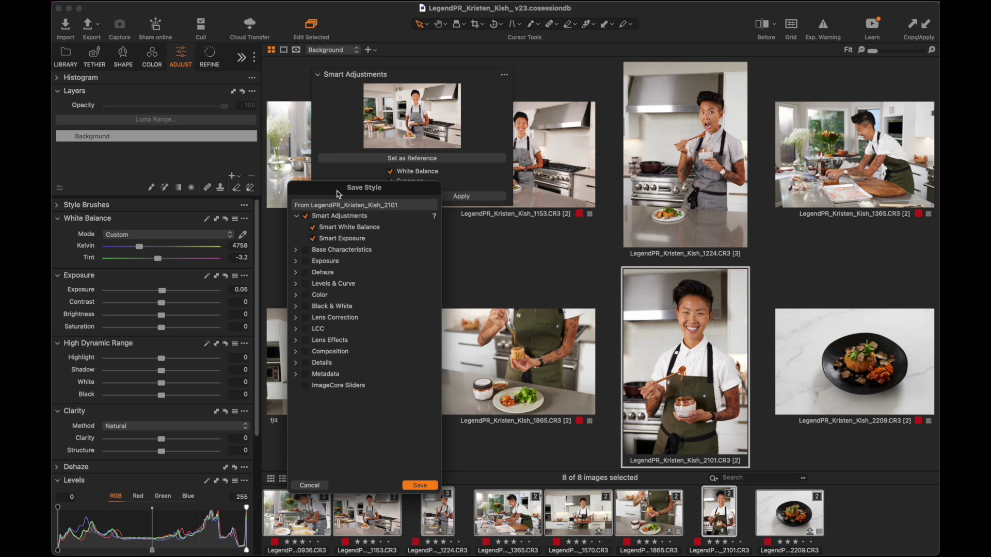